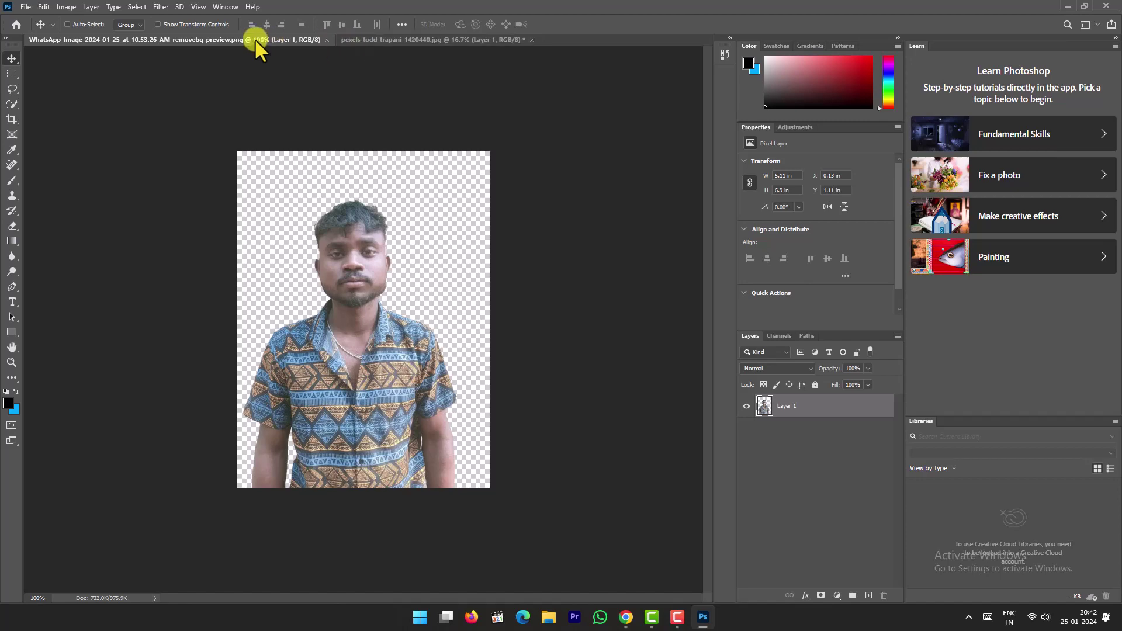
- Pull the portrait document tab out into a floating window
mouse_move(255, 39)
mouse_down()
mouse_move(583, 139)
mouse_move(599, 159)
mouse_move(684, 172)
mouse_up()
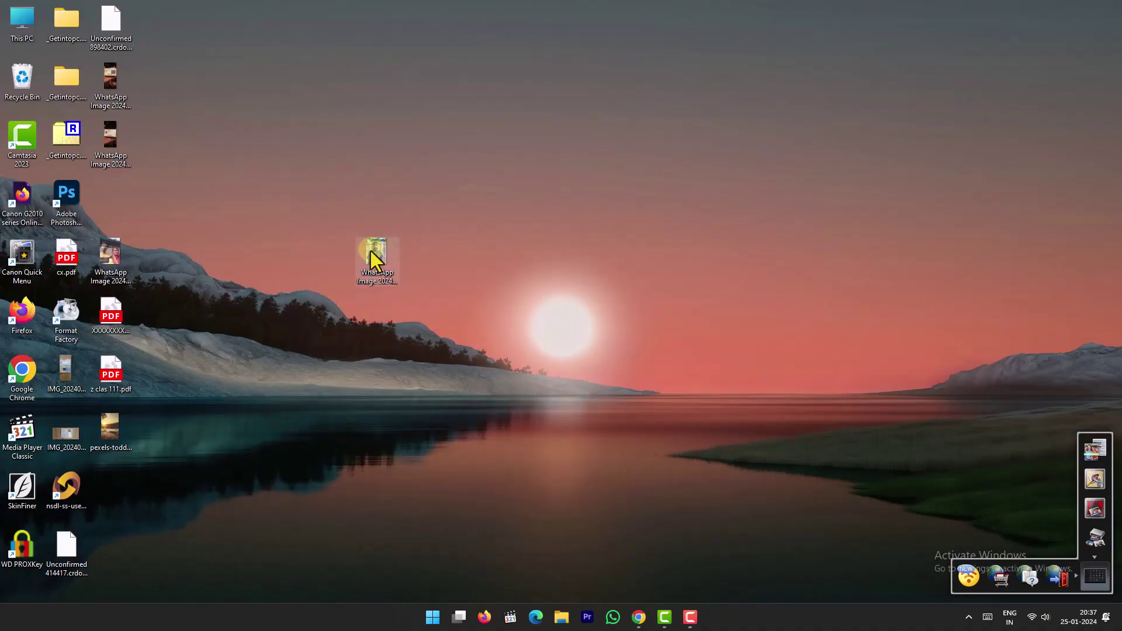
double_click(370, 250)
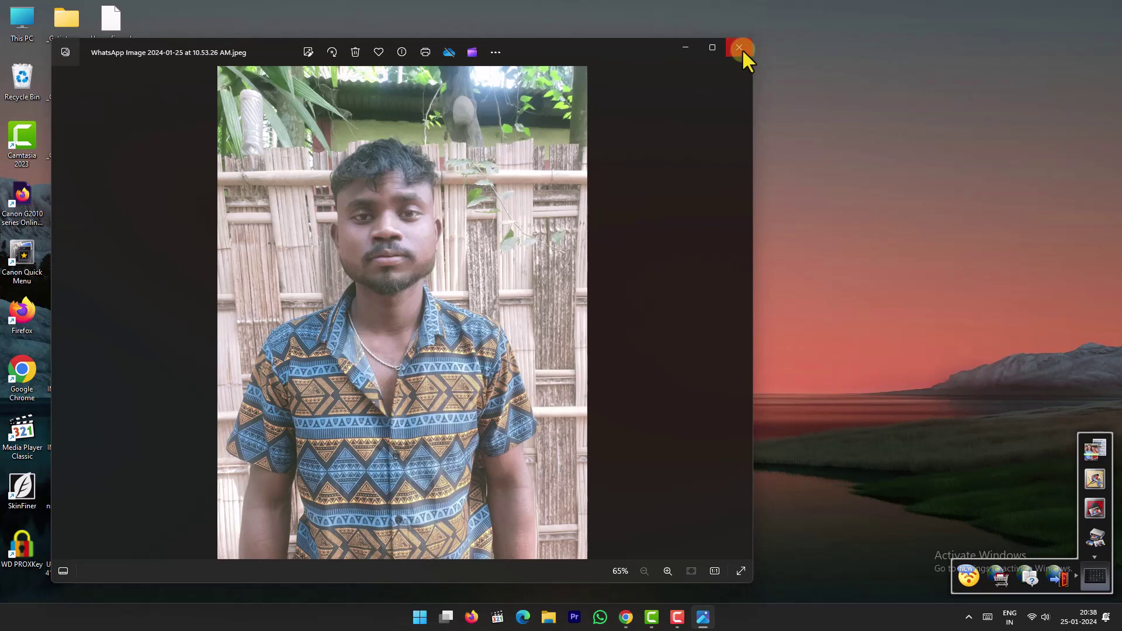
click(741, 48)
right_click(424, 142)
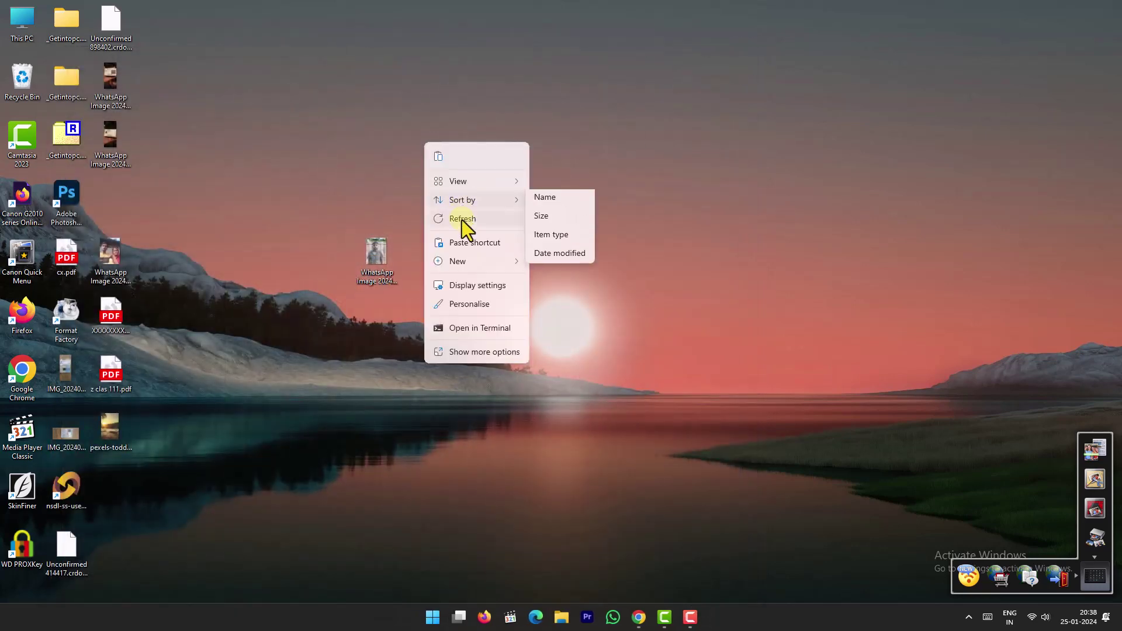
click(462, 220)
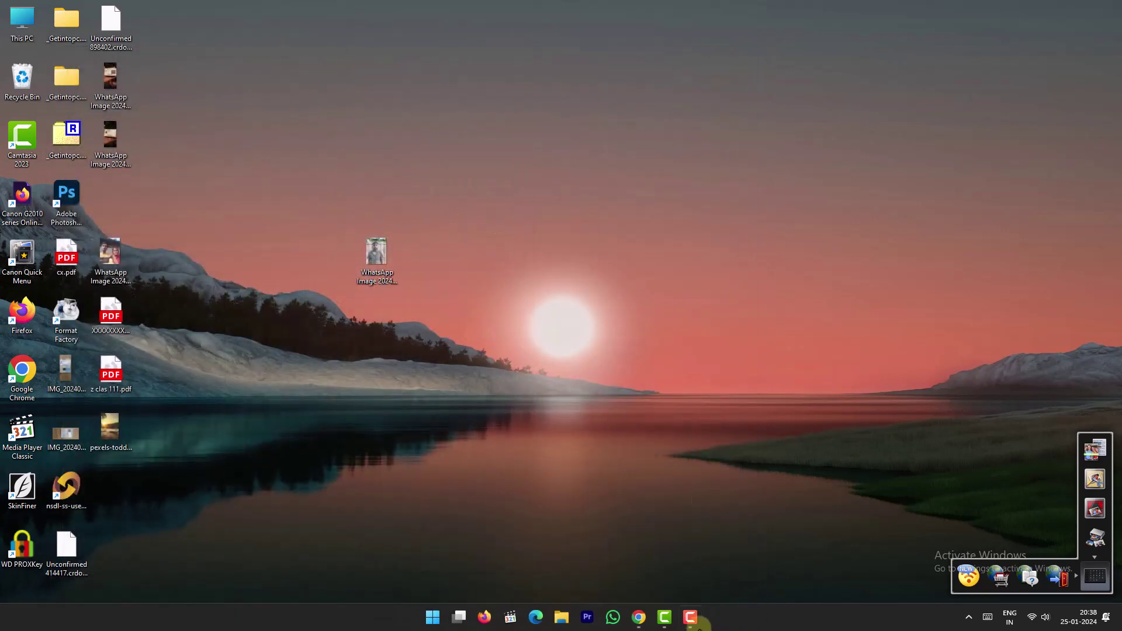
- Search the web for 'bg' in the browser and open the remove.bg website
click(639, 621)
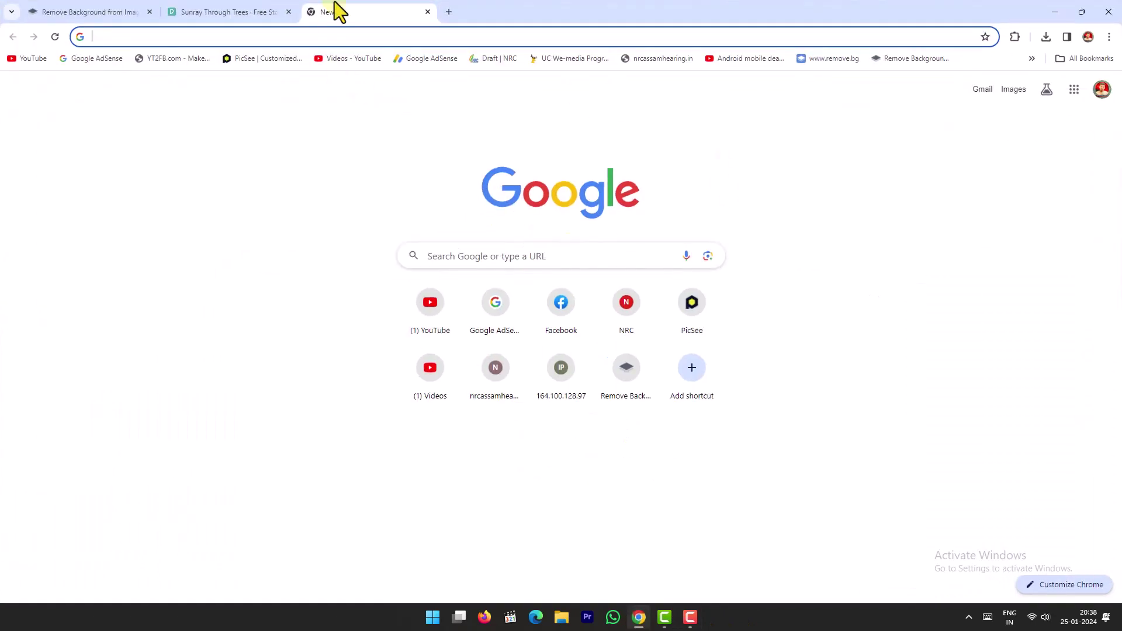
click(265, 39)
text(b)
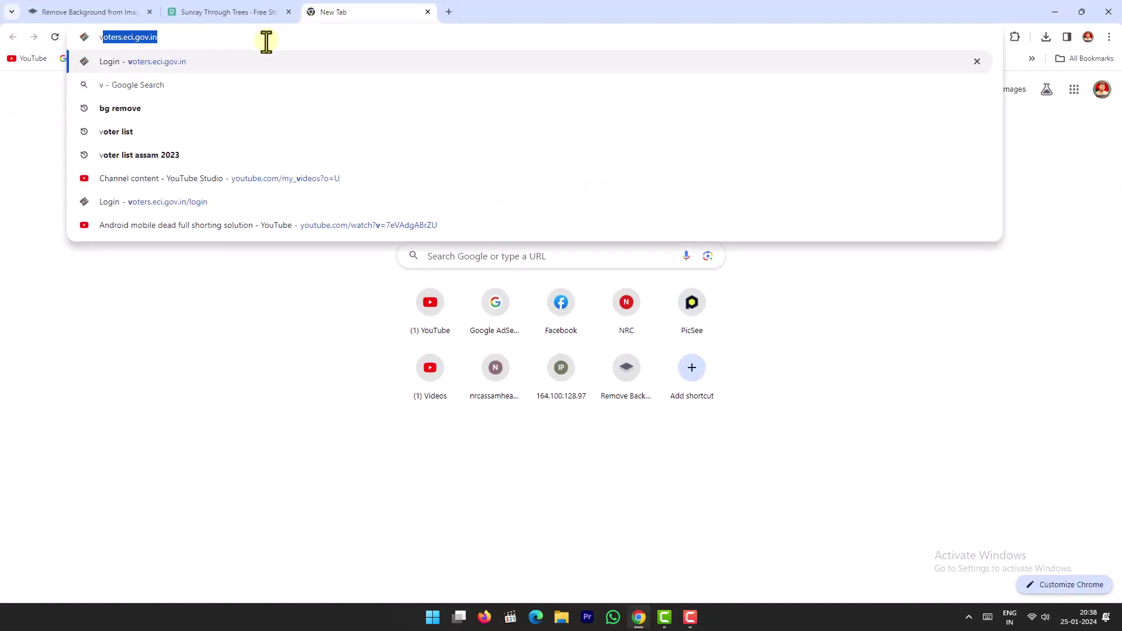
text(g)
click(167, 84)
click(198, 212)
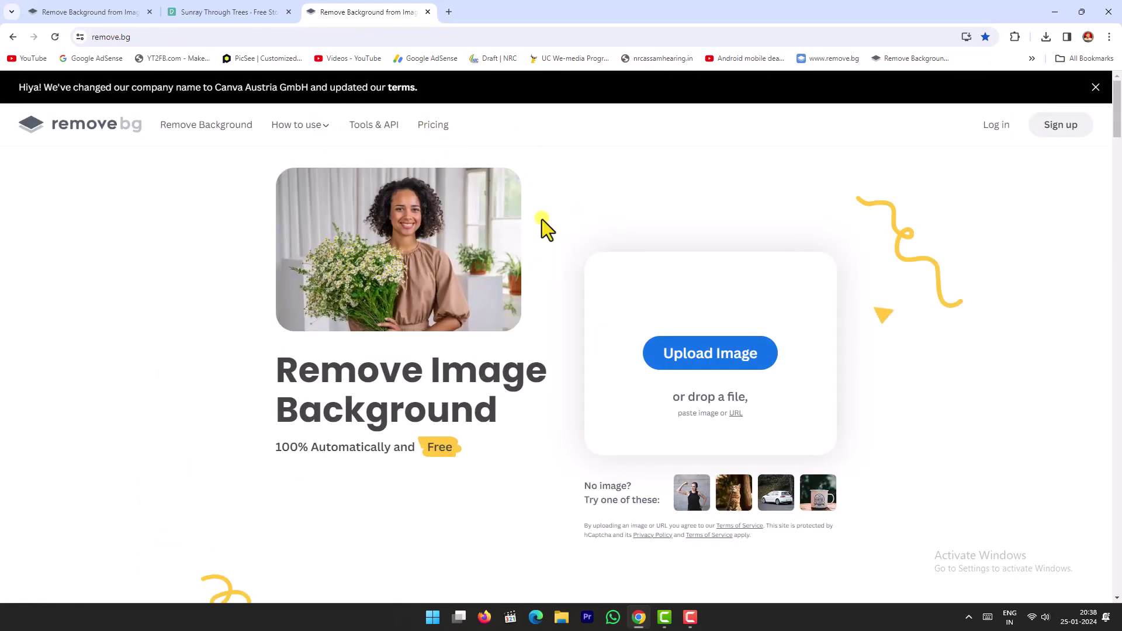
- Upload the portrait to remove.bg and download the background-free cutout PNG
click(1055, 12)
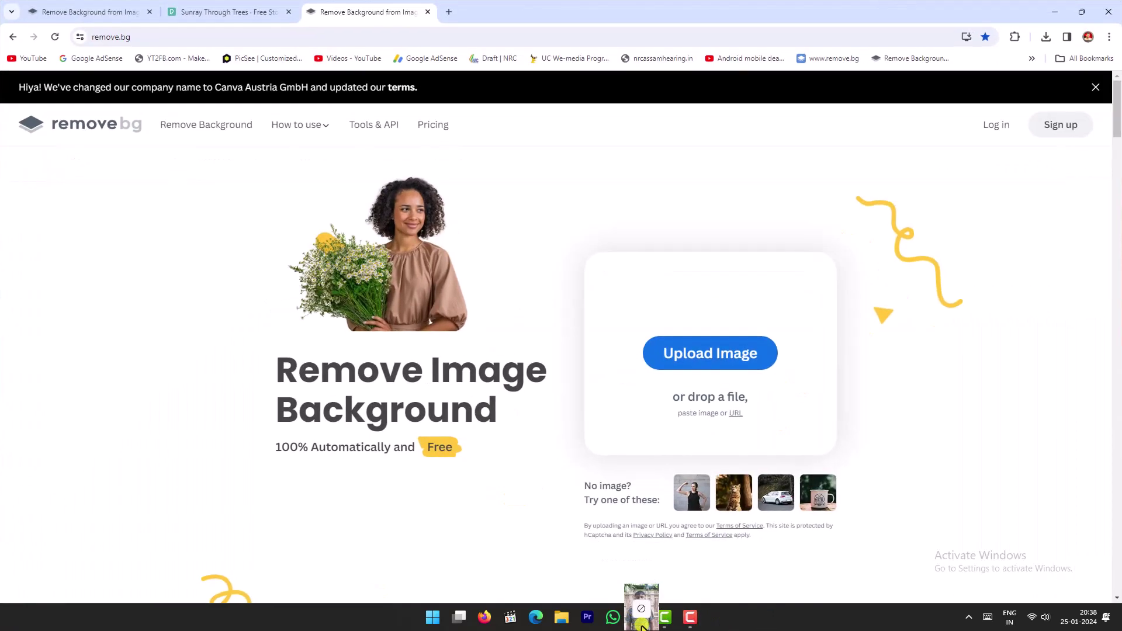
drag(572, 408, 560, 374)
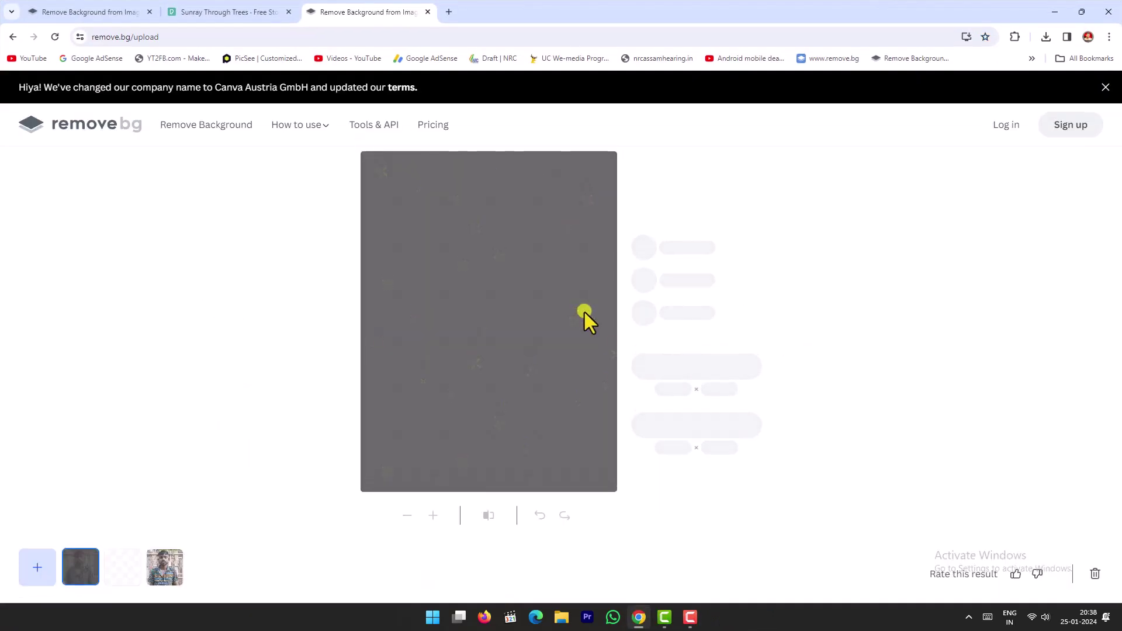
click(75, 4)
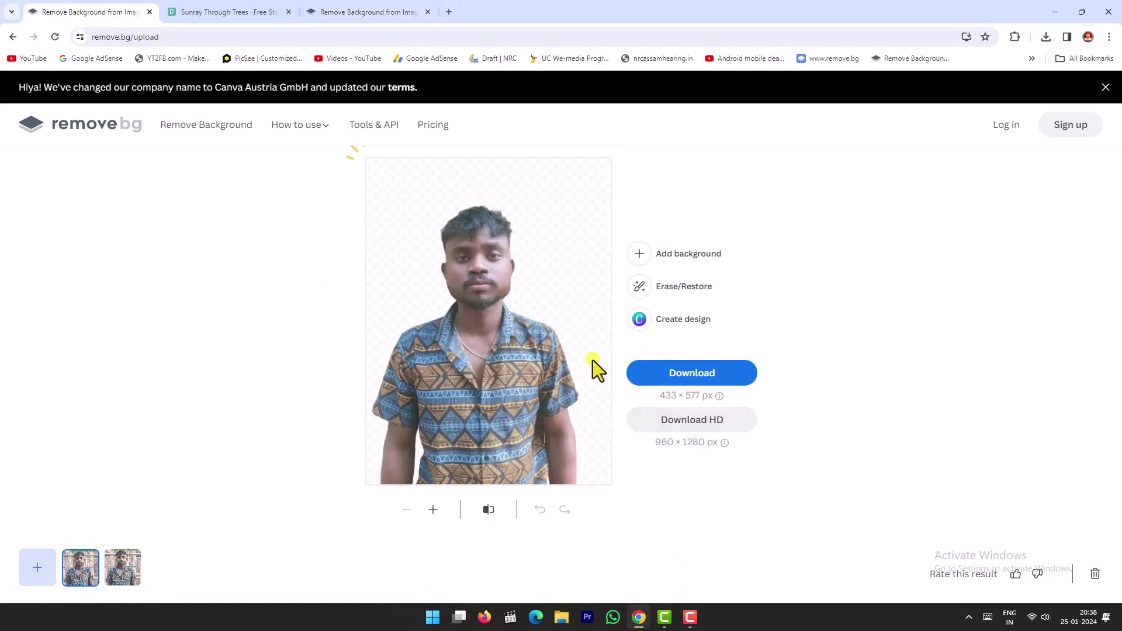
click(705, 374)
click(467, 296)
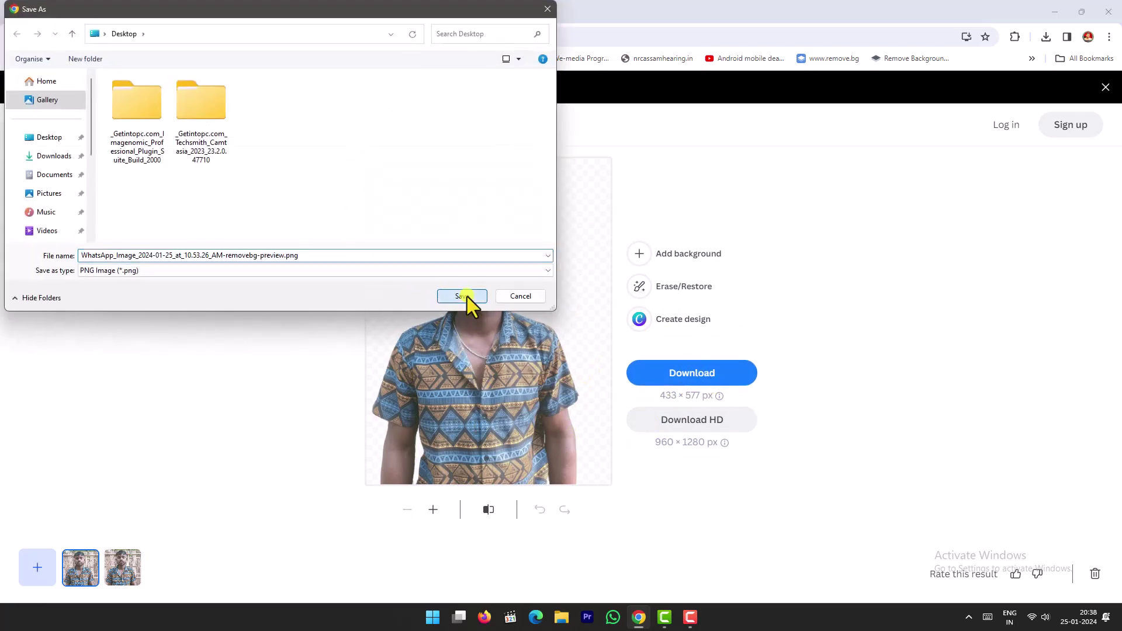
mouse_move(952, 110)
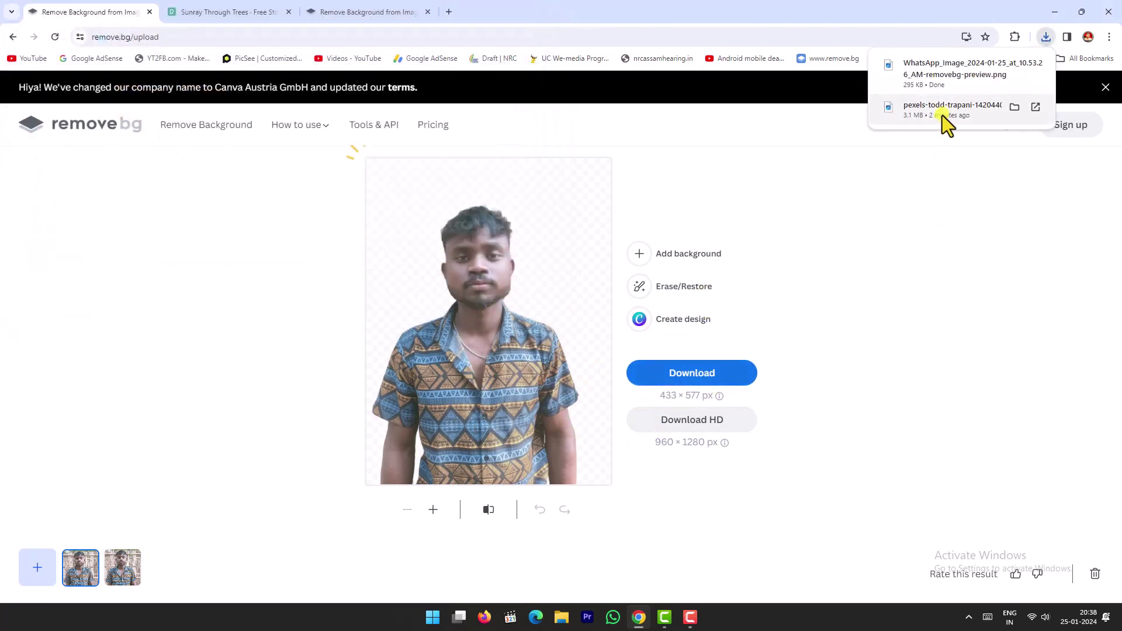
- Check the downloaded sunset photo, then minimize the browser back to the desktop
click(942, 114)
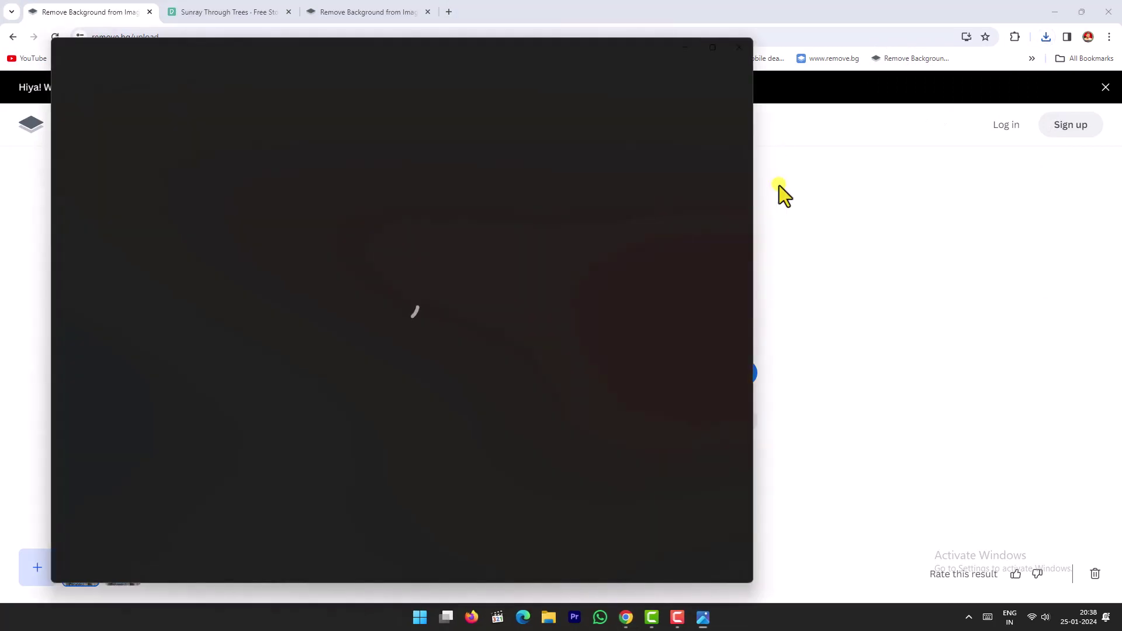
click(739, 46)
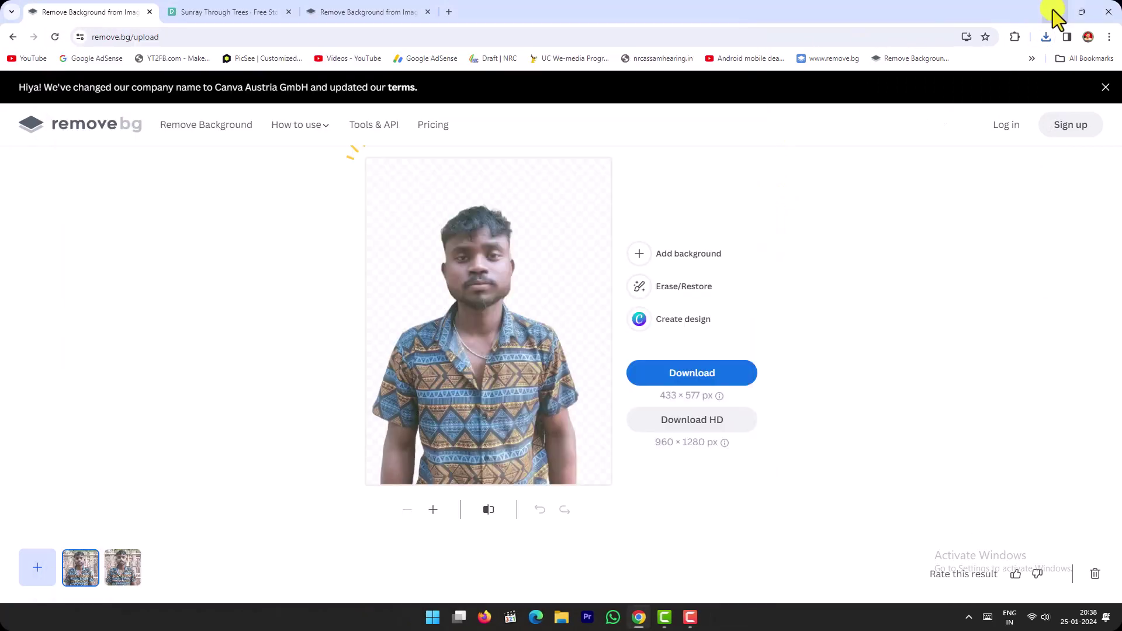
click(1055, 11)
right_click(275, 113)
- Launch Photoshop from its desktop shortcut and drag the cutout portrait PNG into it
click(244, 82)
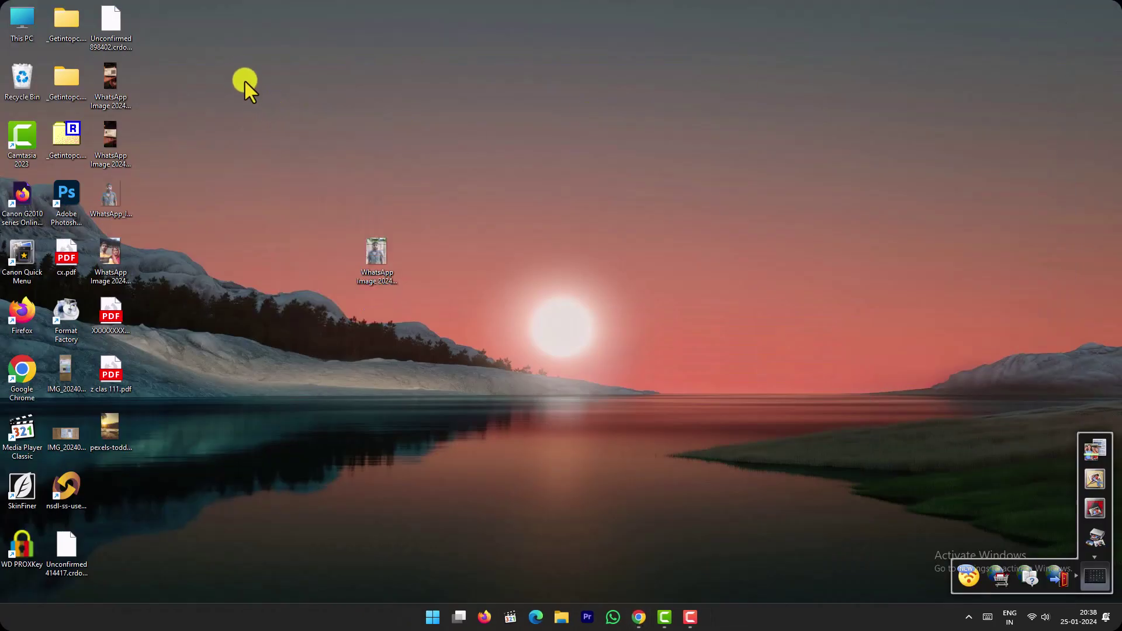
right_click(241, 80)
right_click(476, 148)
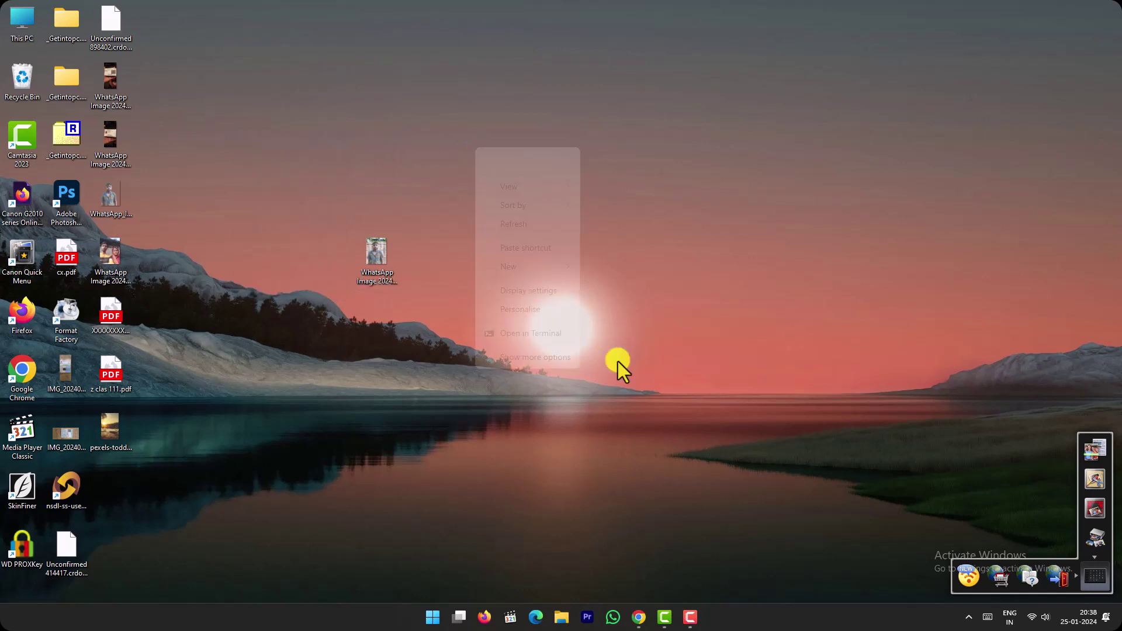
click(234, 353)
click(72, 196)
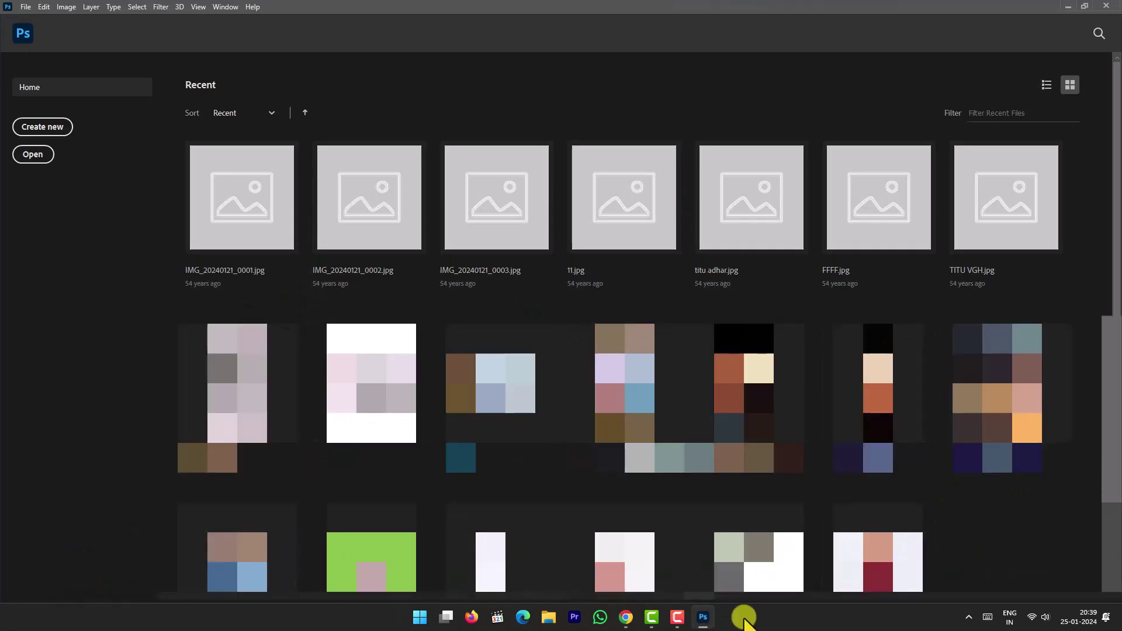
click(1069, 7)
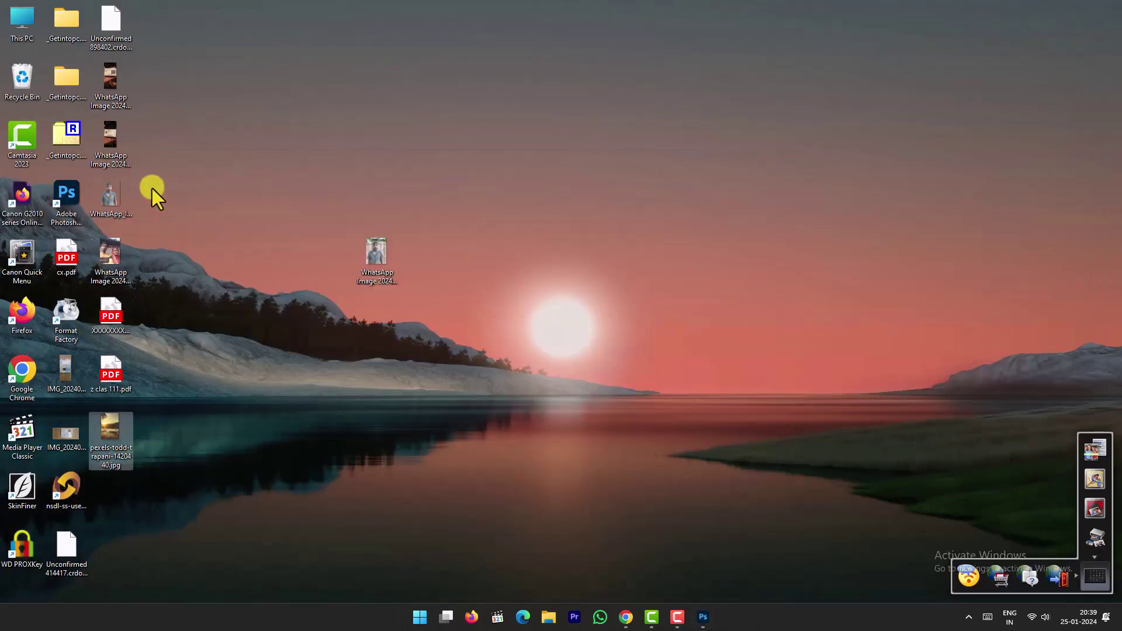
click(116, 198)
mouse_move(107, 211)
mouse_down()
mouse_move(322, 416)
mouse_move(25, 155)
mouse_up()
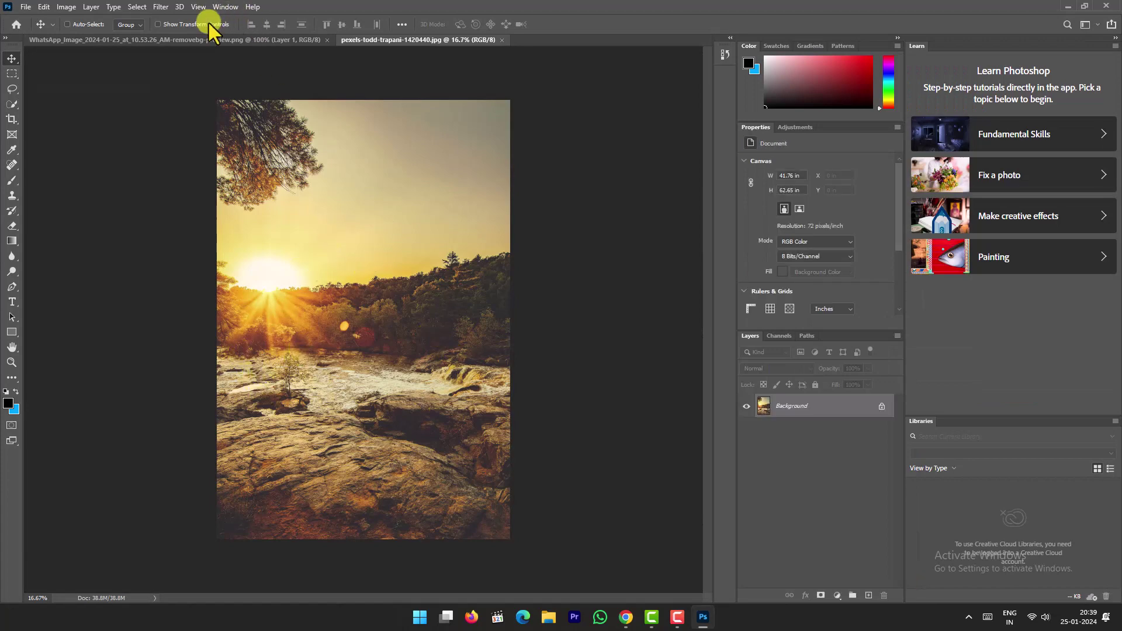
- Move the cutout portrait layer into the sunset forest document
click(201, 37)
click(442, 39)
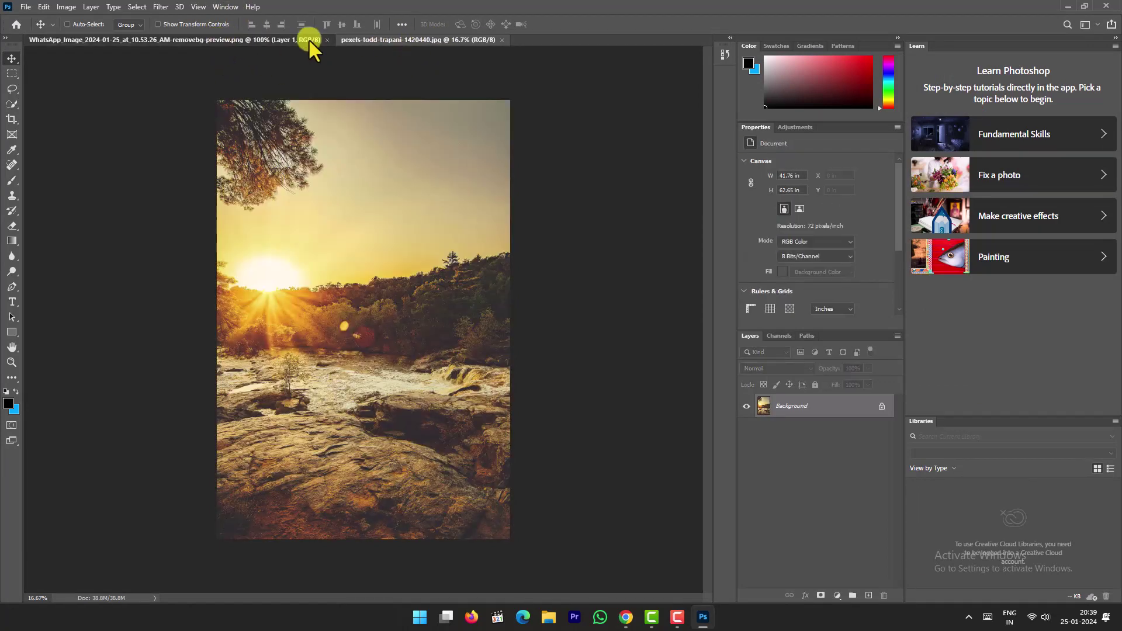
click(308, 39)
click(385, 41)
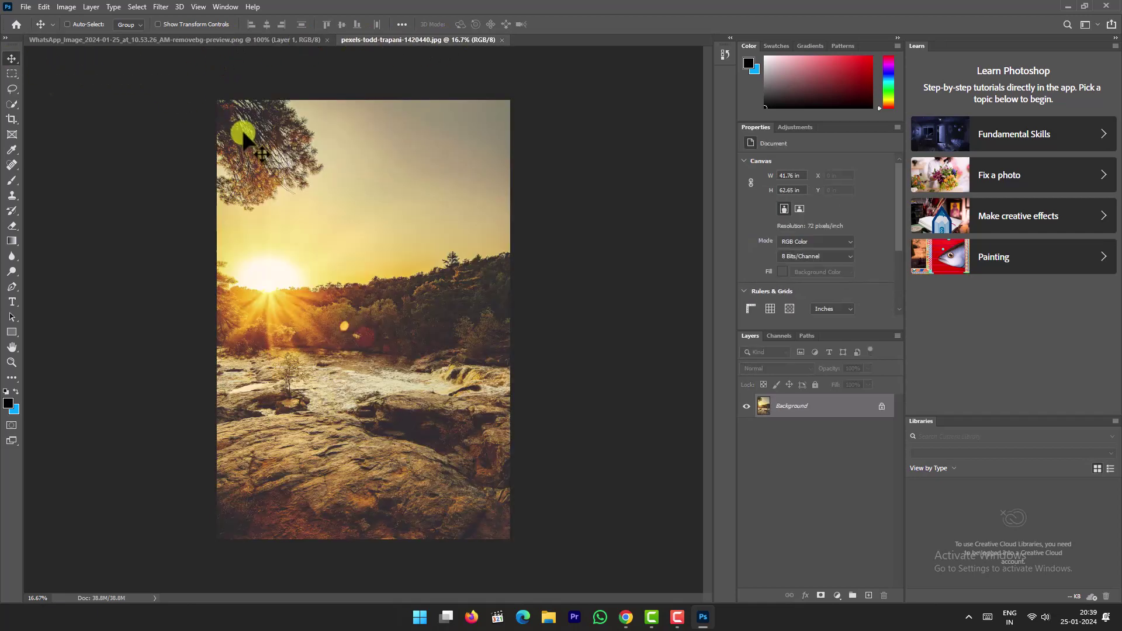
click(193, 41)
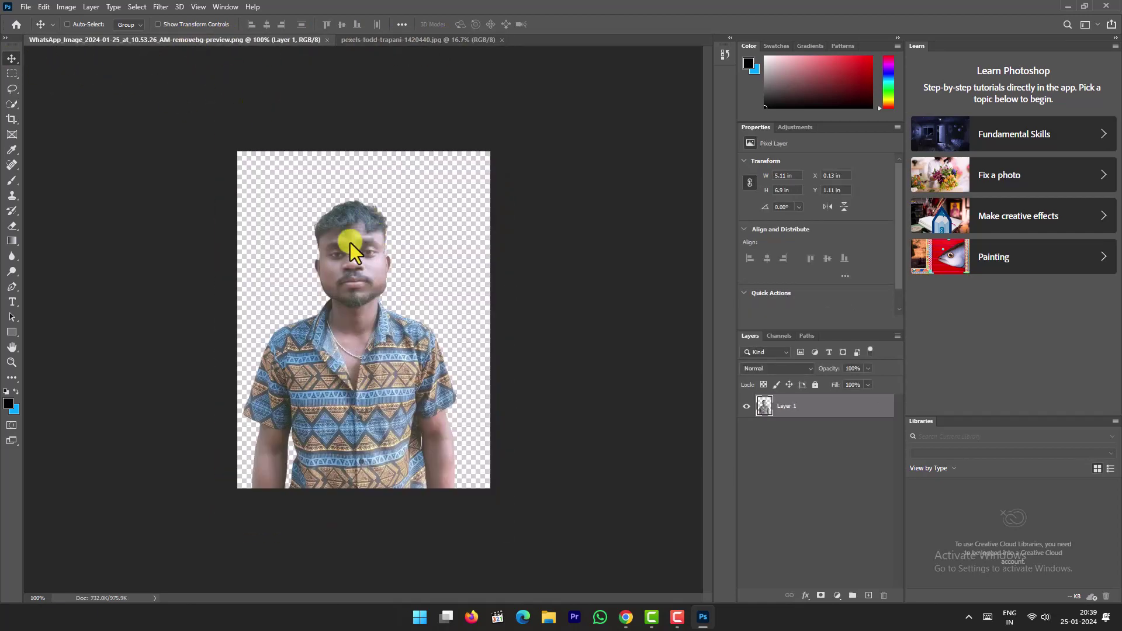
mouse_move(351, 243)
mouse_down()
mouse_move(397, 41)
mouse_move(397, 232)
mouse_up()
- Free-transform the man larger, aligned to the bottom centre, and commit
key(ctrl+t)
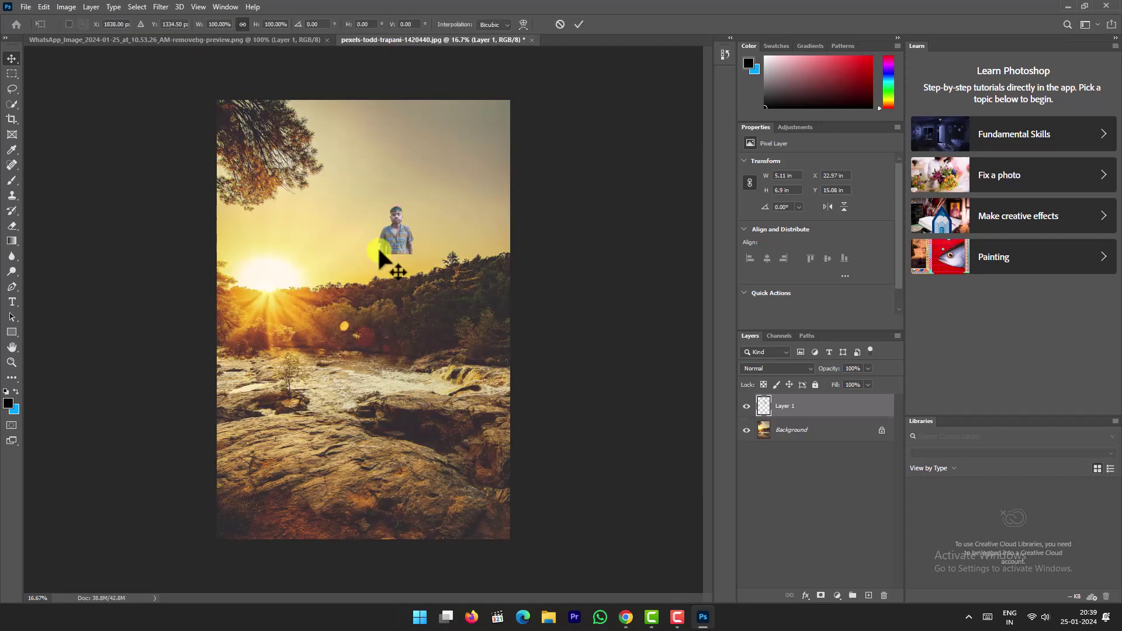
drag(415, 253, 547, 434)
drag(490, 392, 371, 488)
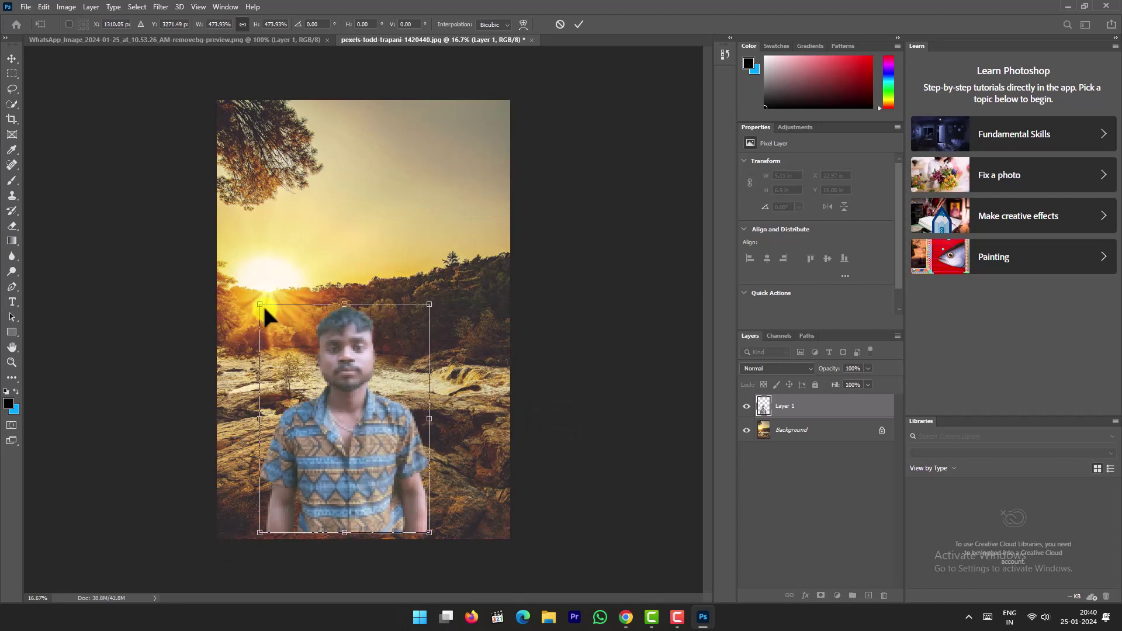
drag(261, 305, 208, 234)
mouse_move(427, 232)
mouse_down()
mouse_move(445, 212)
mouse_move(440, 270)
mouse_up()
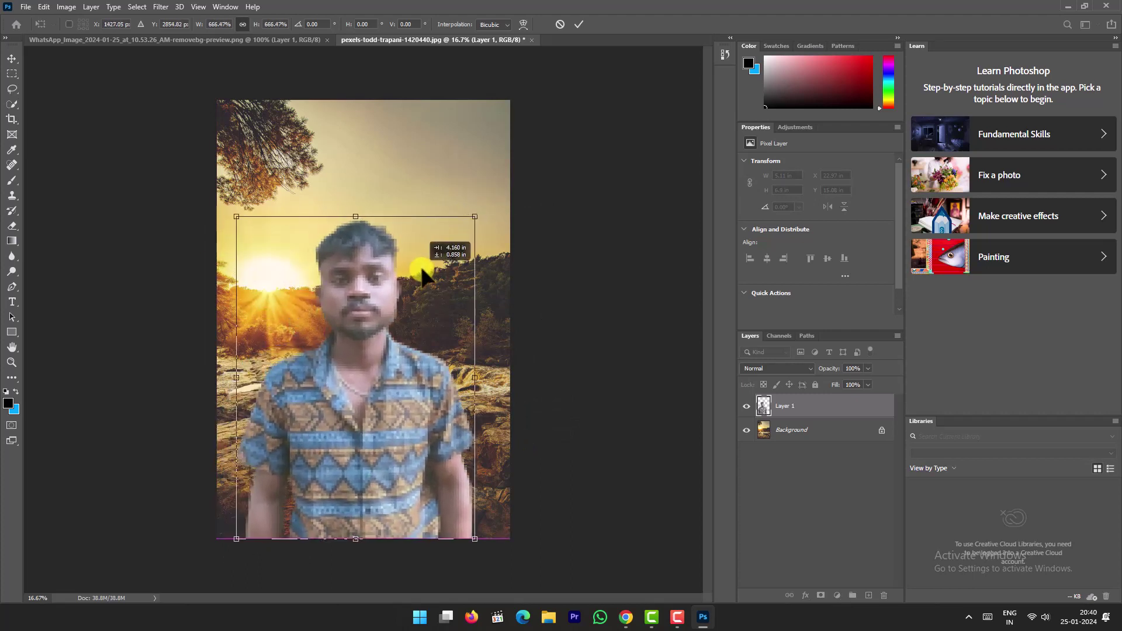
click(582, 27)
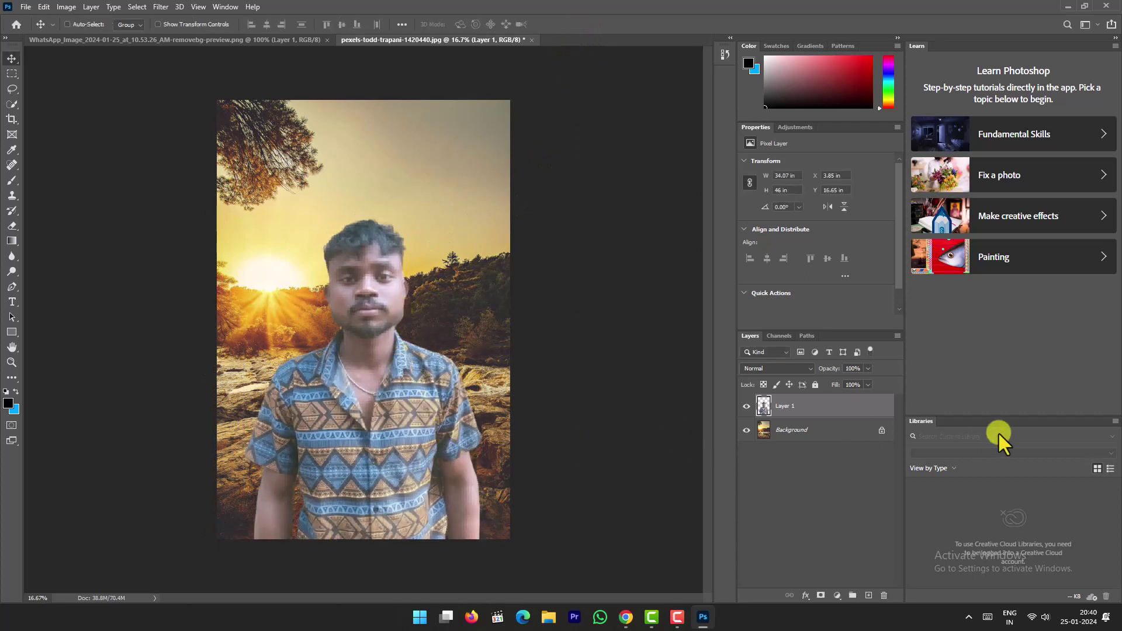
- Apply Brightness/Contrast with Brightness 32 to the portrait layer
click(66, 7)
mouse_move(85, 37)
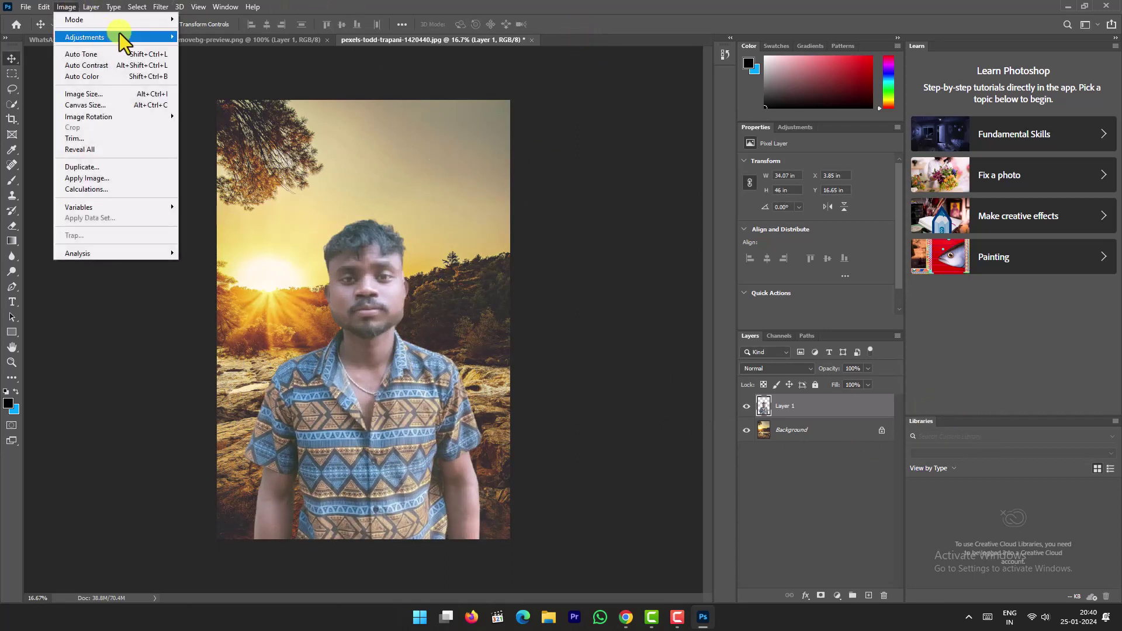
click(234, 37)
click(546, 203)
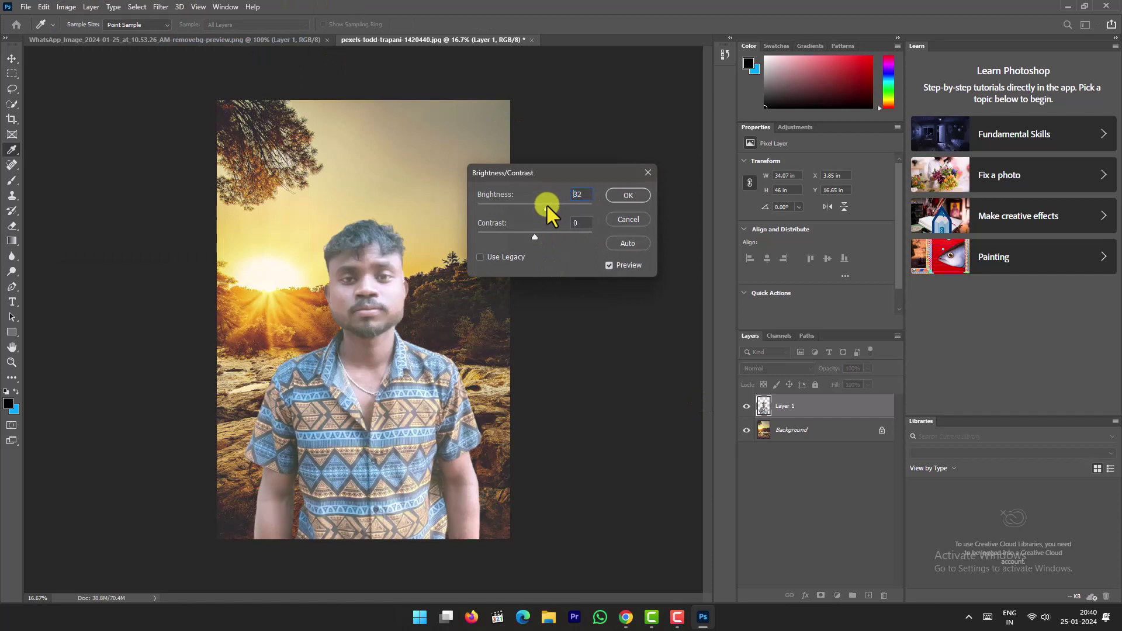
click(621, 197)
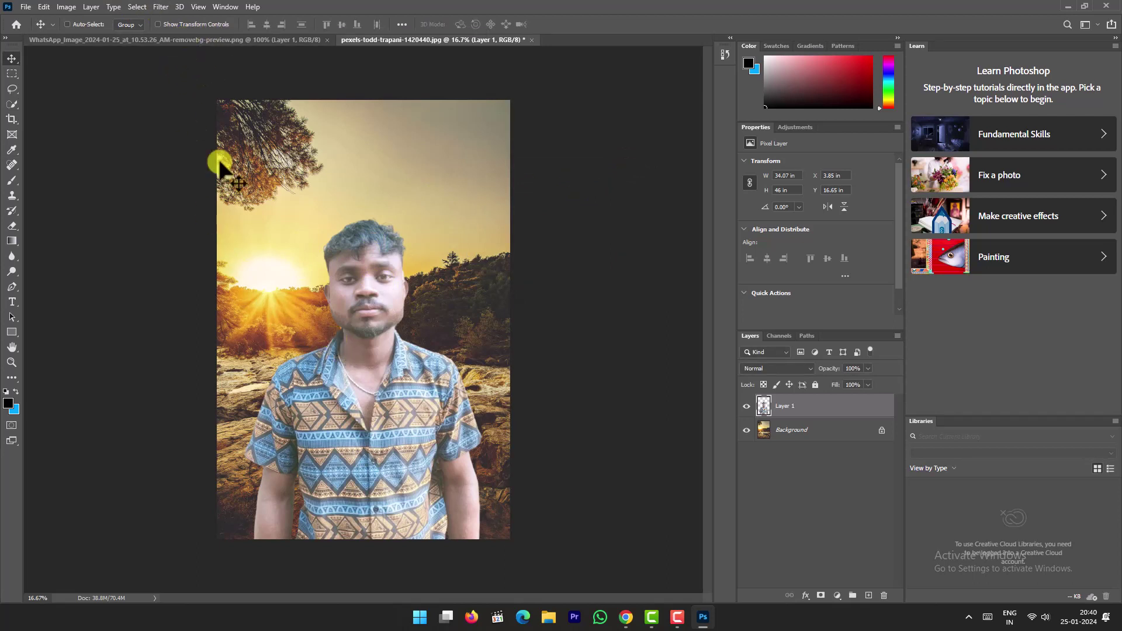
- Run Filter > Photo-Toolbox > SkinFiner on the man's cutout layer
click(160, 7)
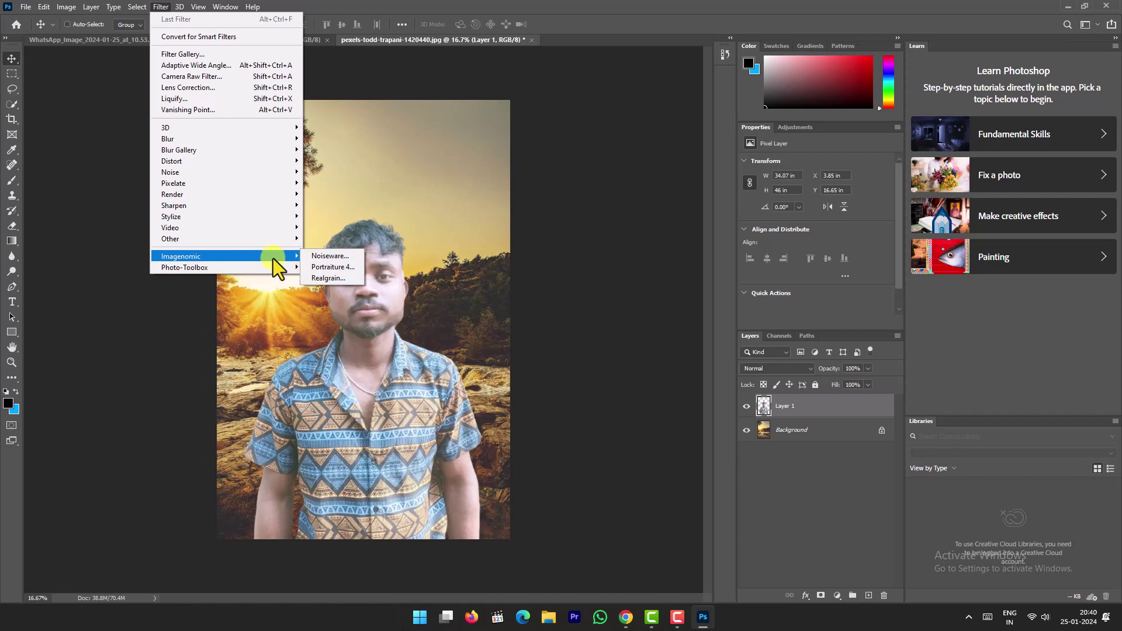
mouse_move(185, 268)
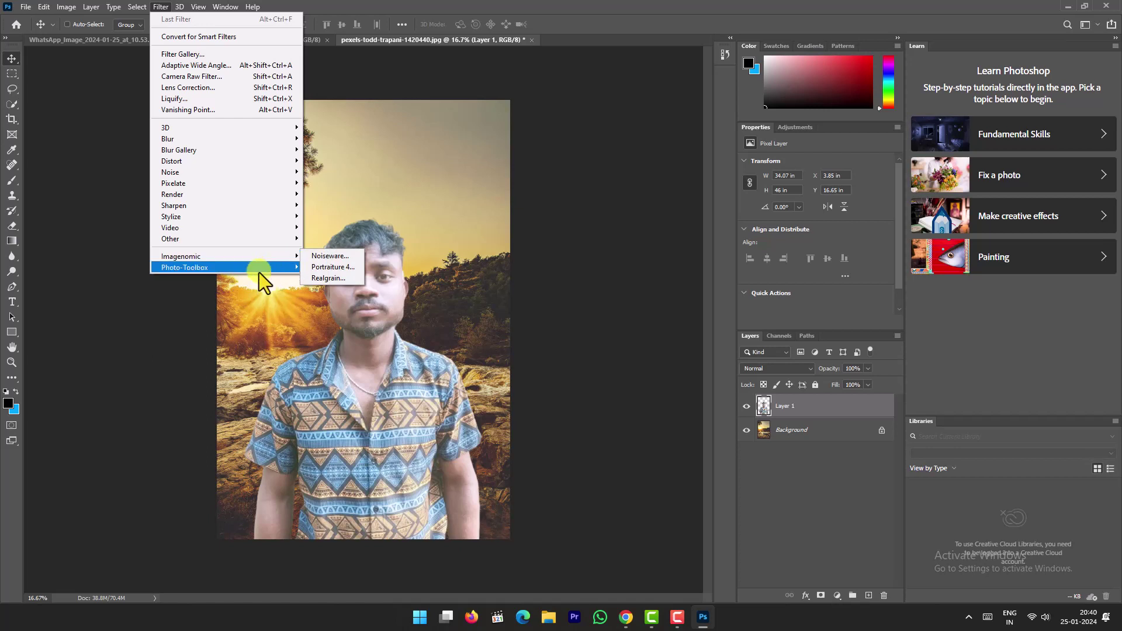
click(318, 268)
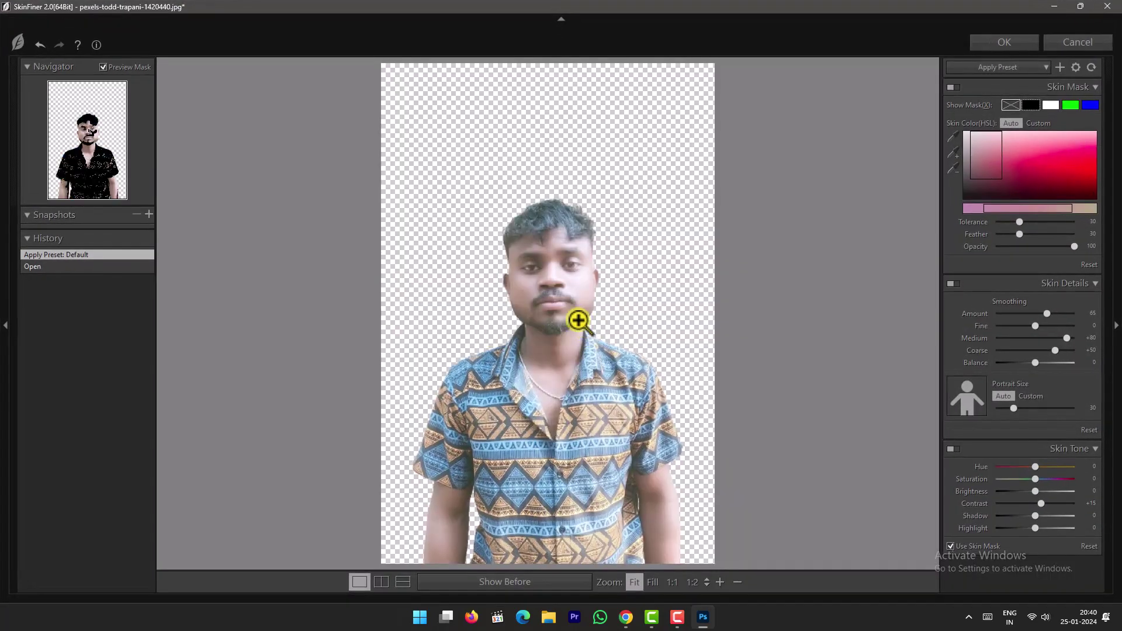
- In SkinFiner, zoom to 1:1, set custom portrait size 47, and apply Smoothing-High
click(570, 283)
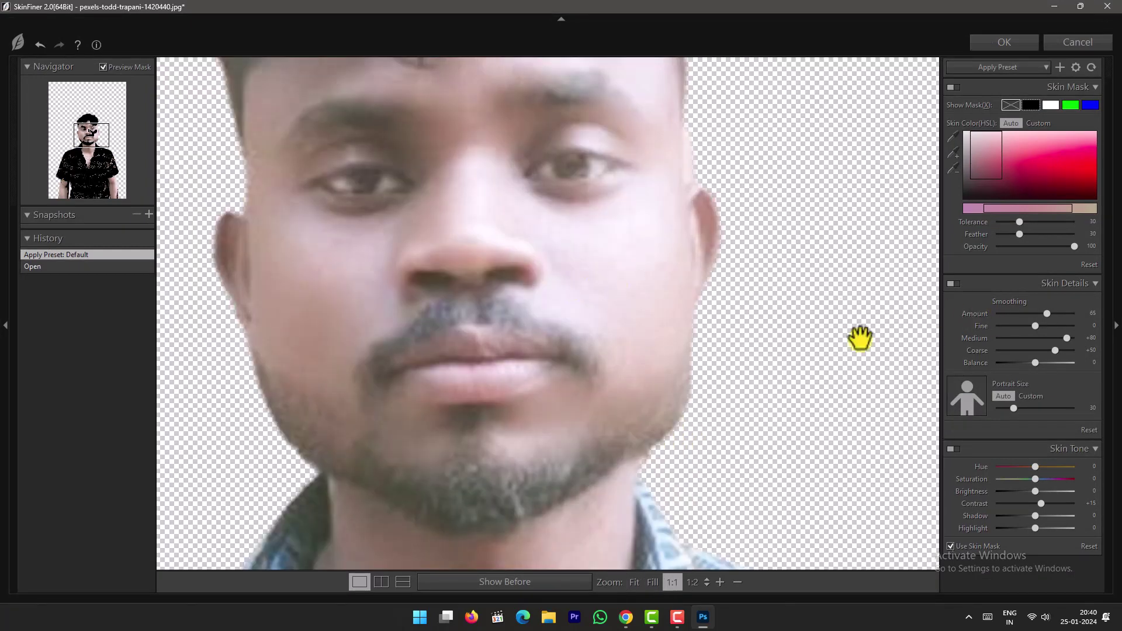
drag(1014, 408, 1028, 408)
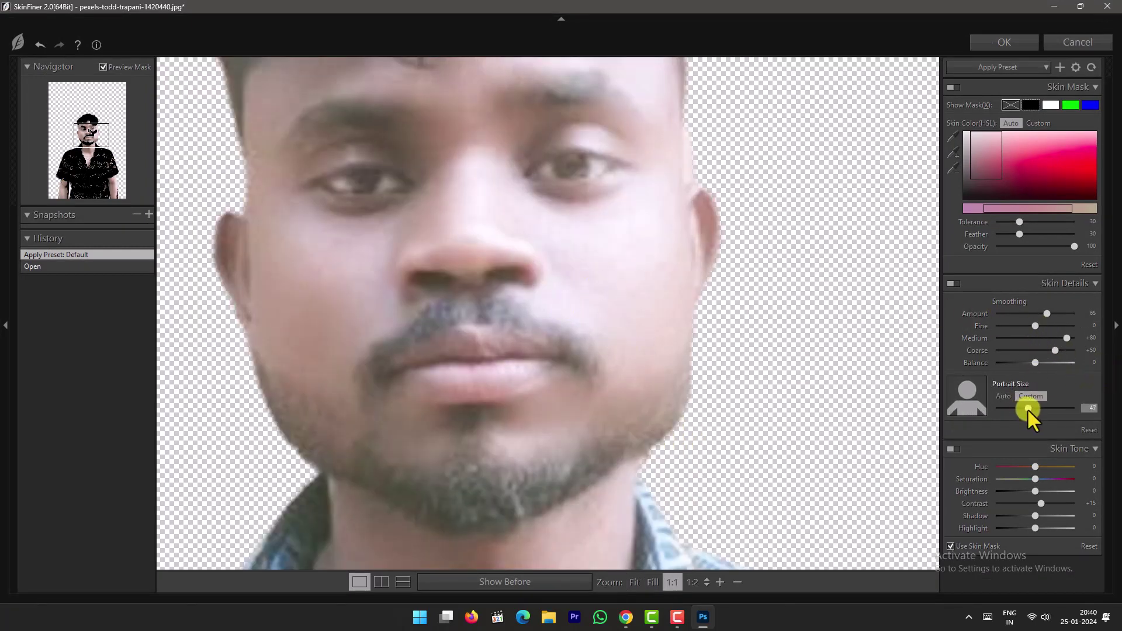
click(999, 69)
click(976, 116)
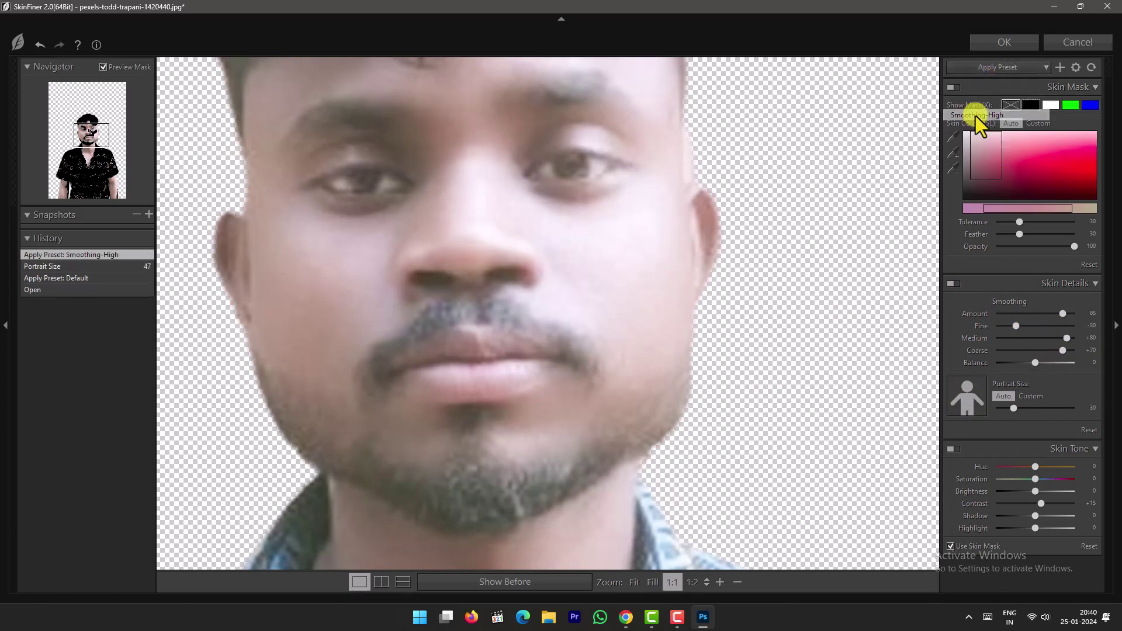
click(1008, 42)
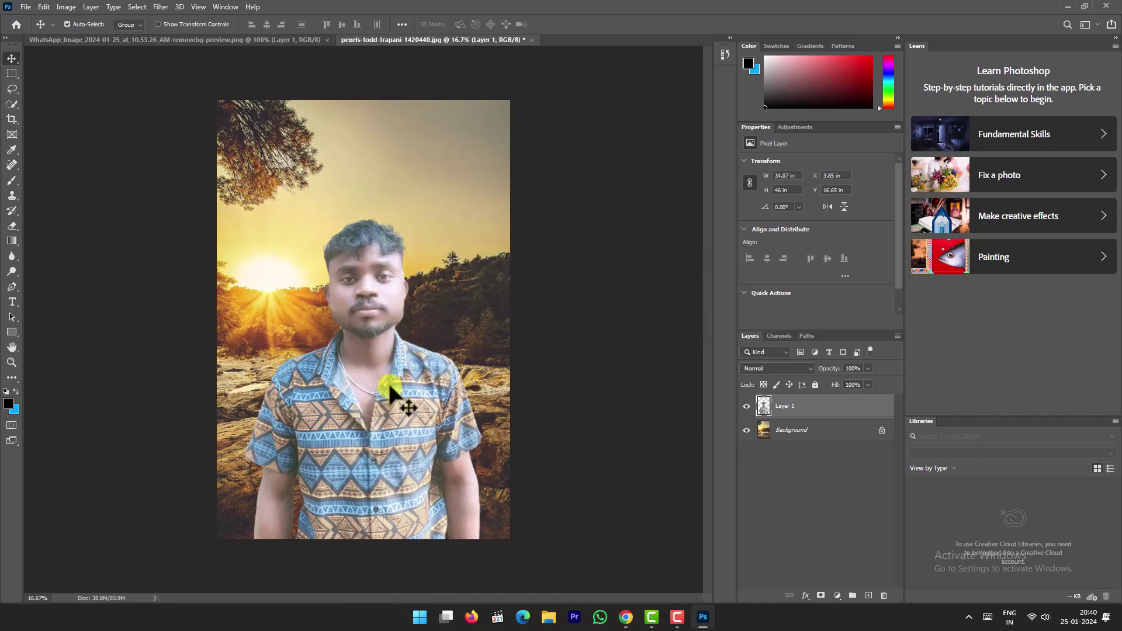
click(390, 345)
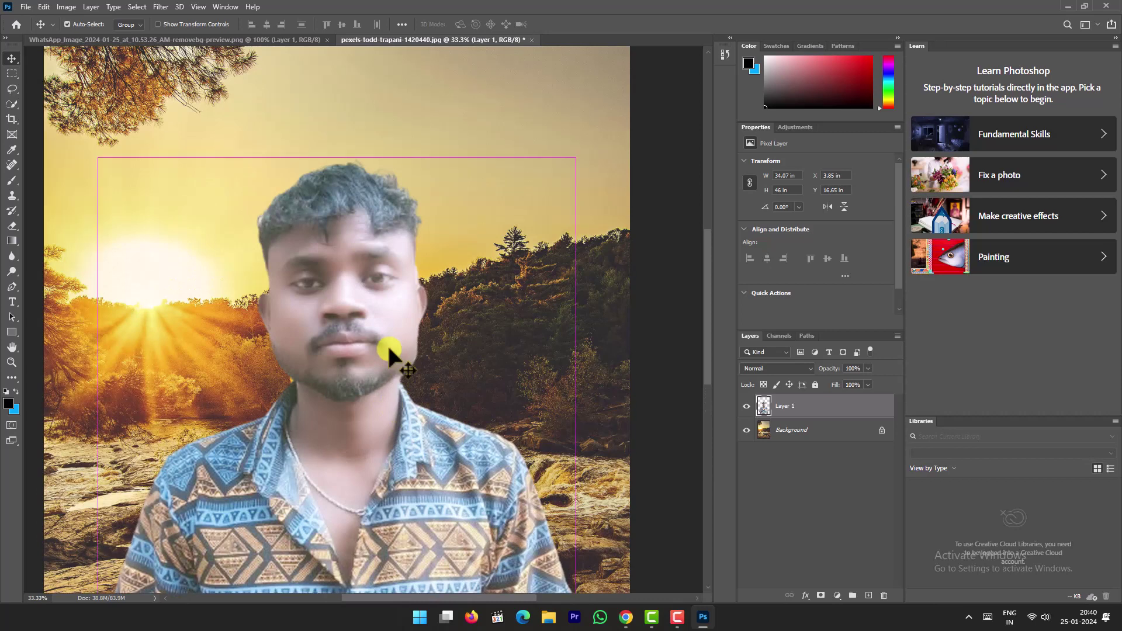
key(ctrl+minus)
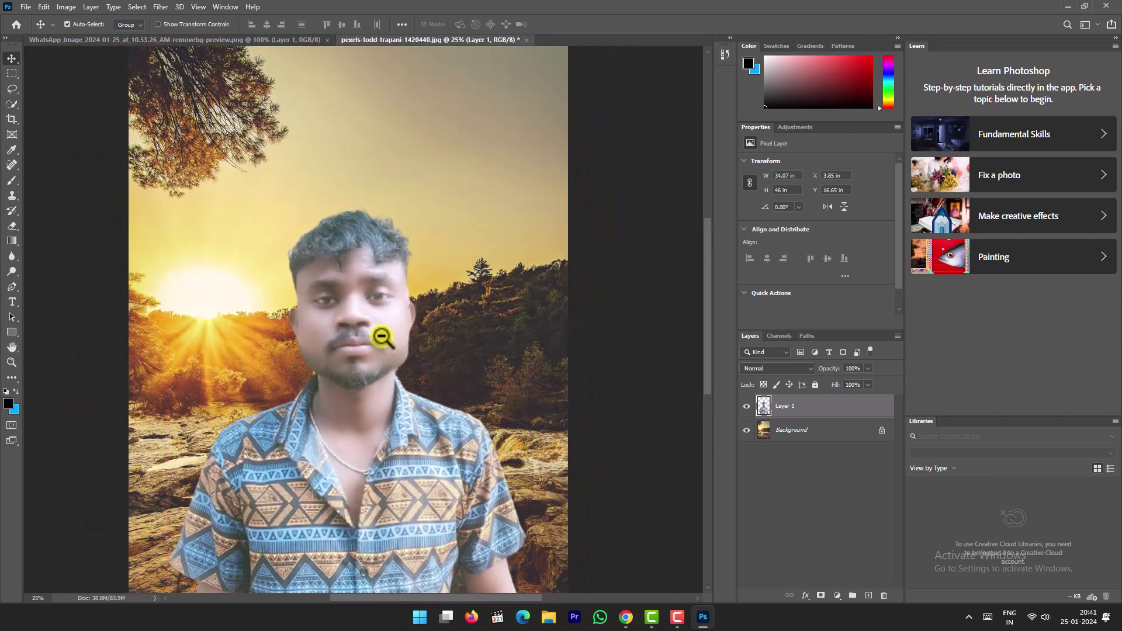
alt+click(381, 339)
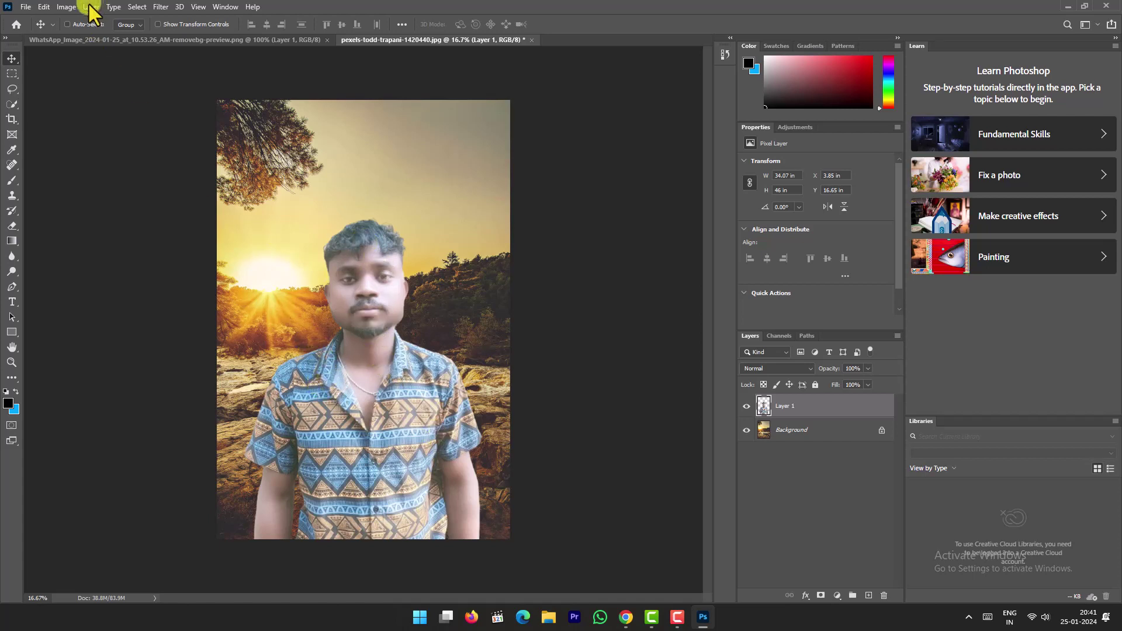
- Apply Imagenomic Noiseware with the Full (stronger luma noise) preset to the portrait layer
click(161, 7)
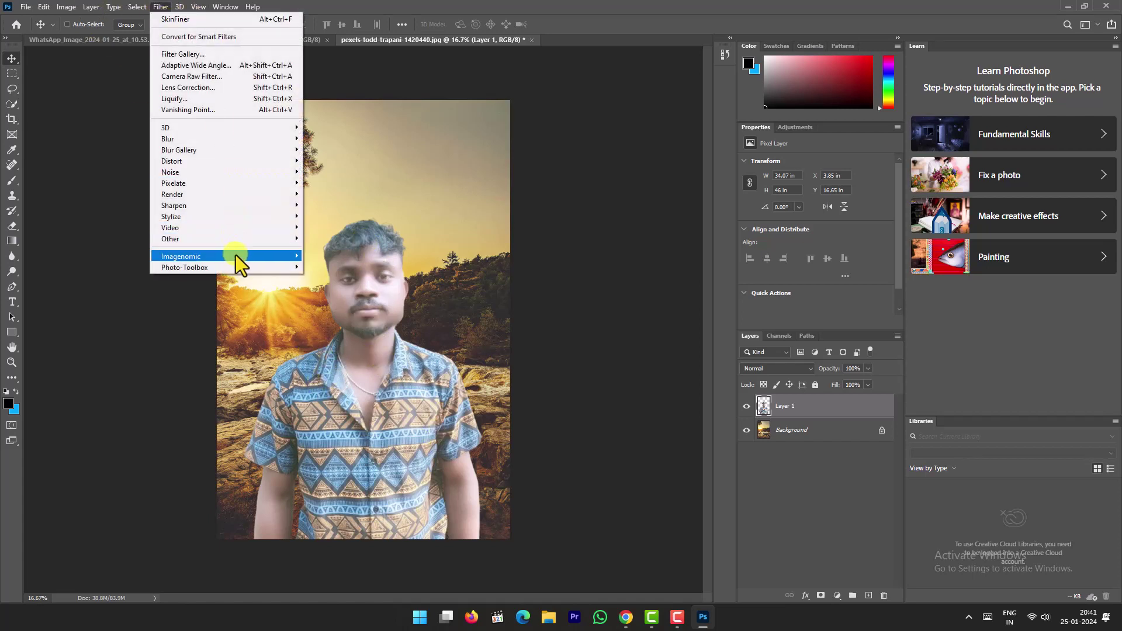
mouse_move(184, 256)
click(338, 258)
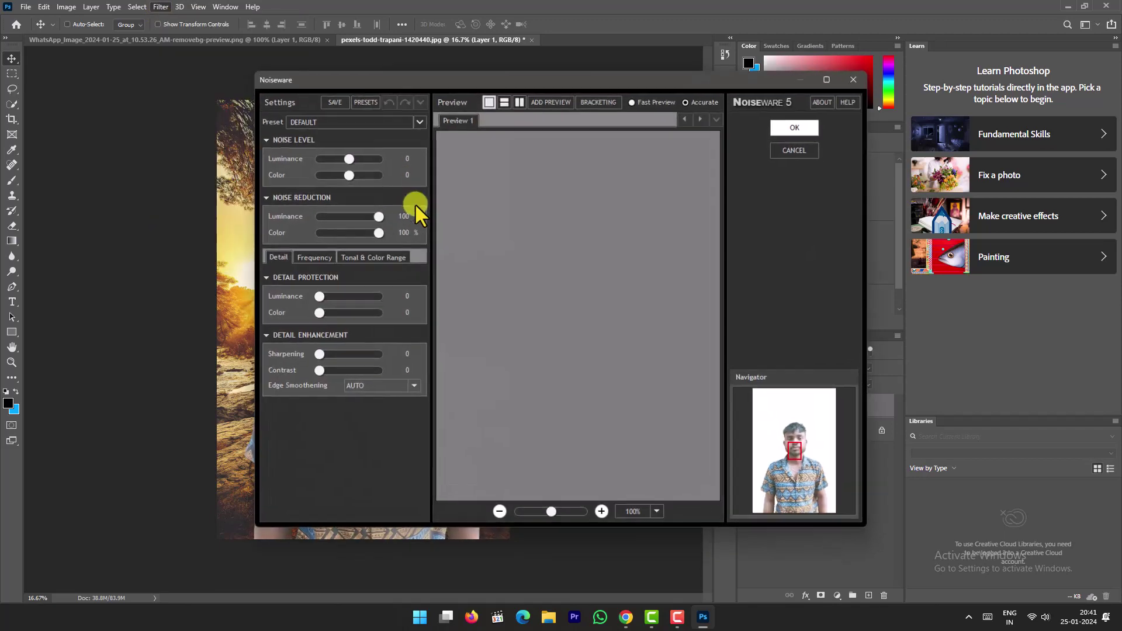
drag(665, 368, 665, 484)
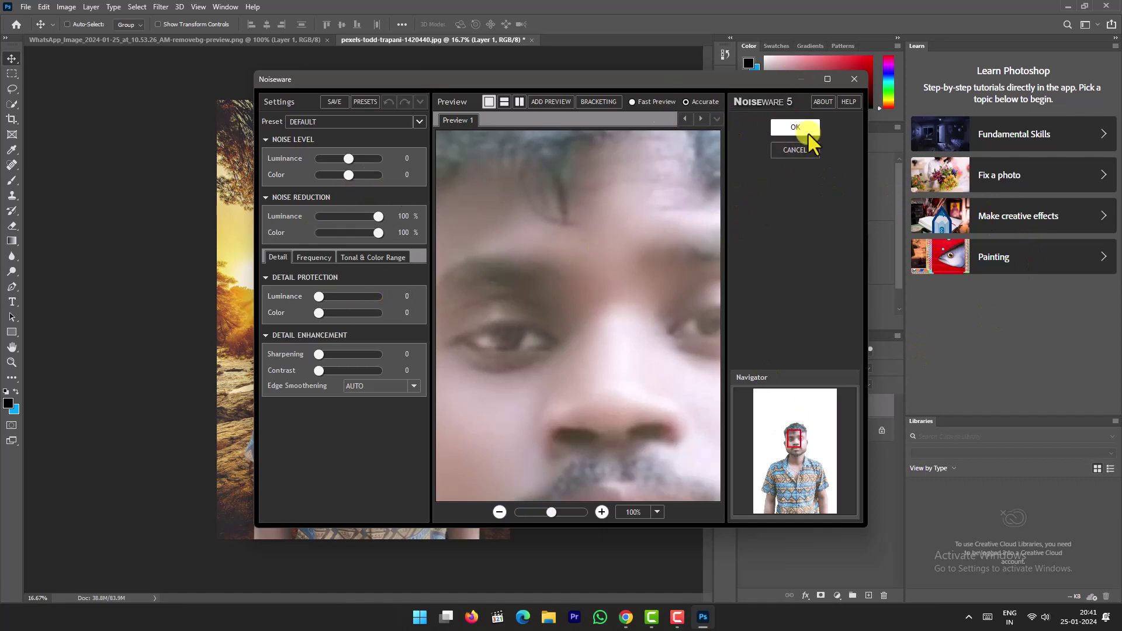
click(330, 124)
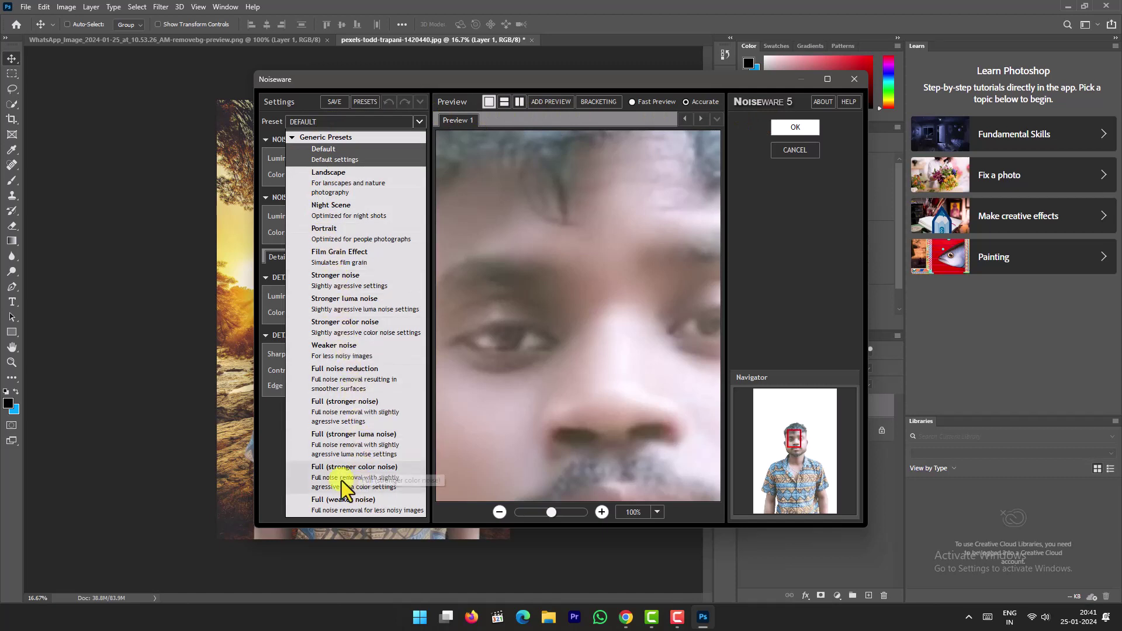
click(339, 369)
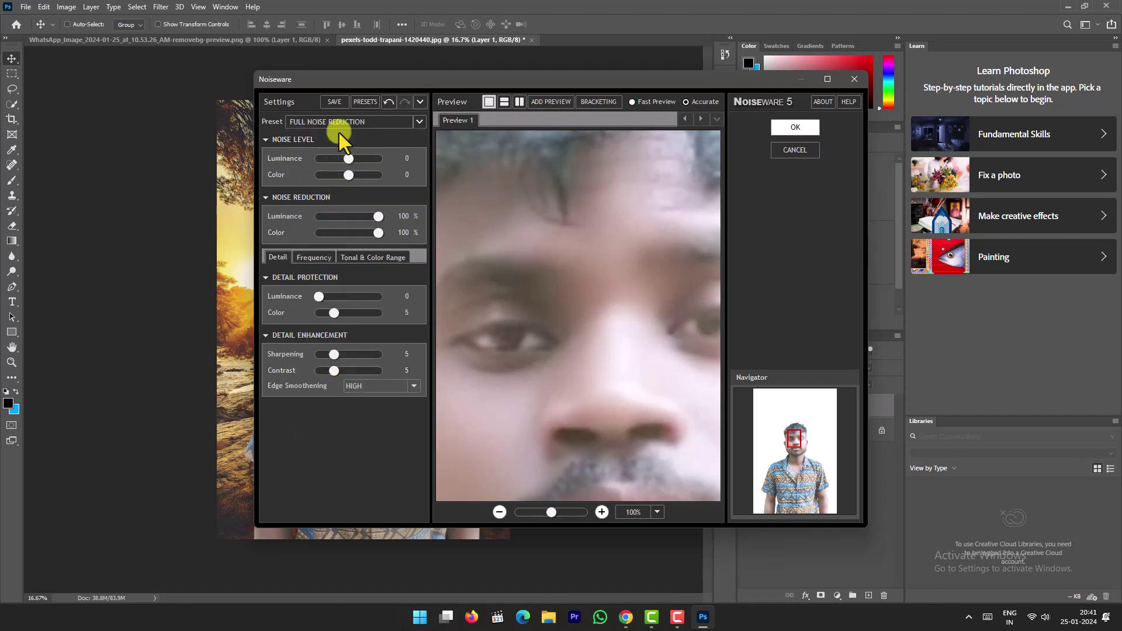
click(340, 121)
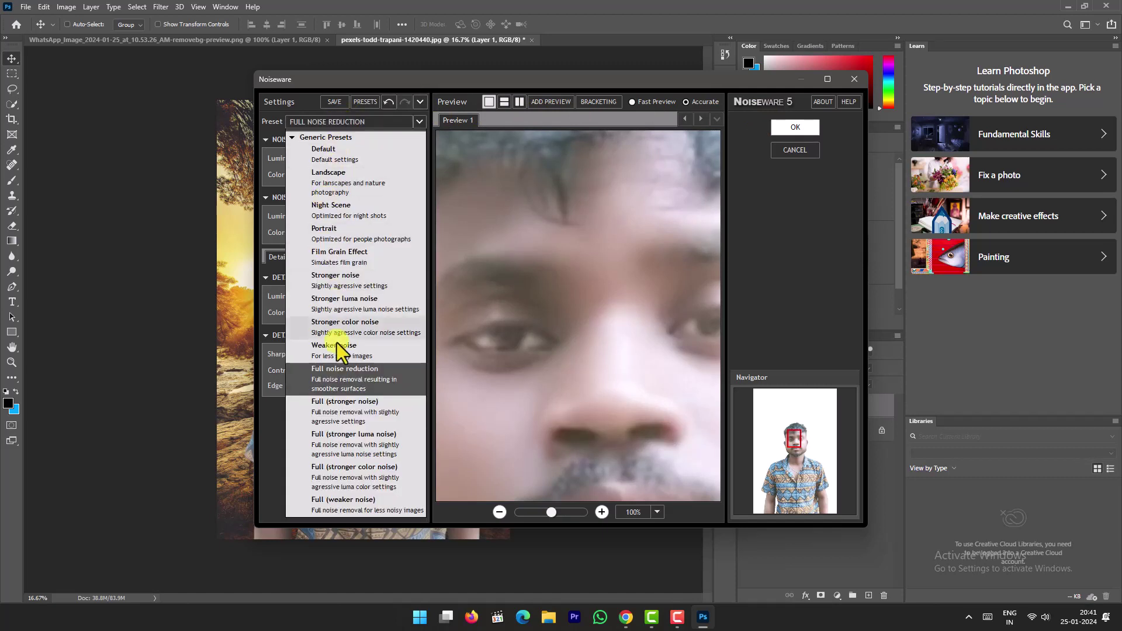
click(328, 443)
click(792, 128)
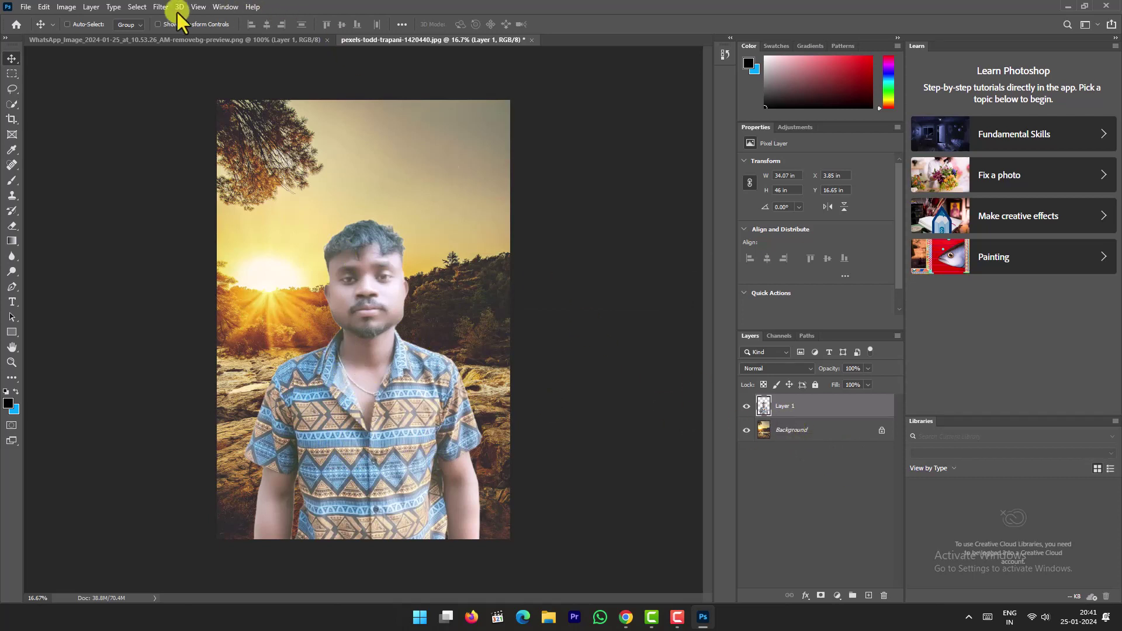
- Open Filter > Imagenomic > Portraiture 4 and accept the license agreement
click(161, 7)
mouse_move(181, 256)
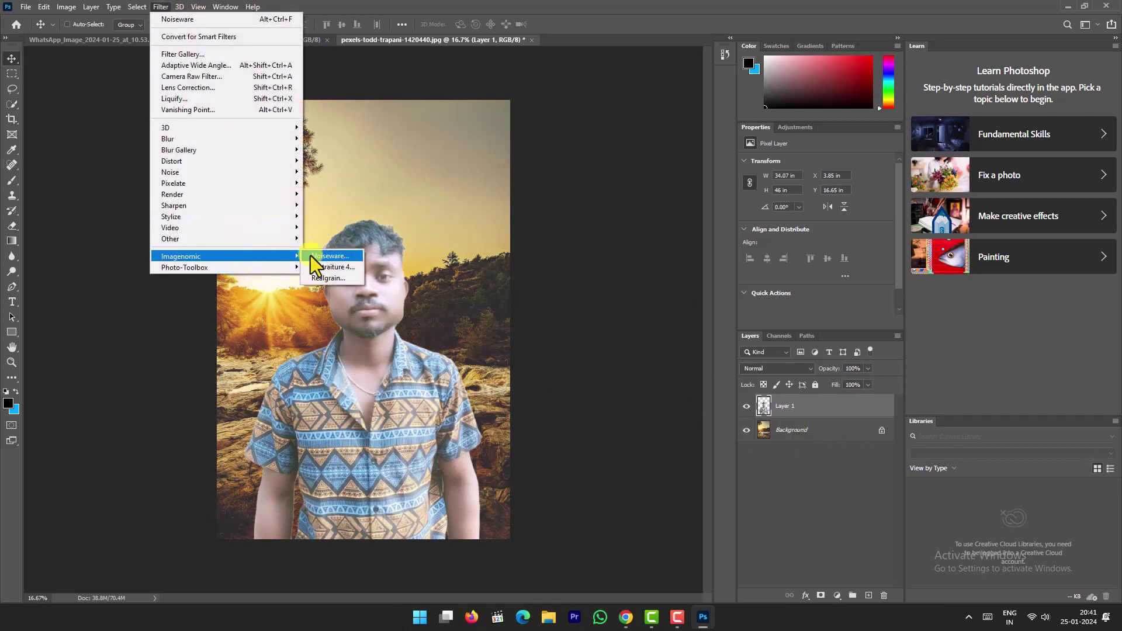
click(342, 268)
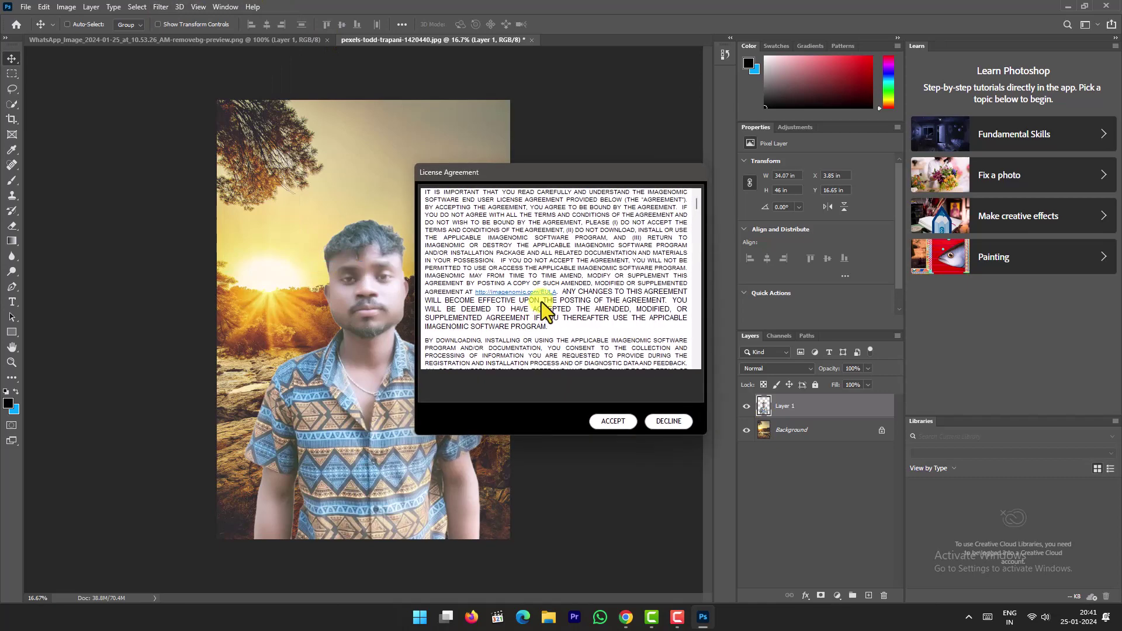
click(614, 422)
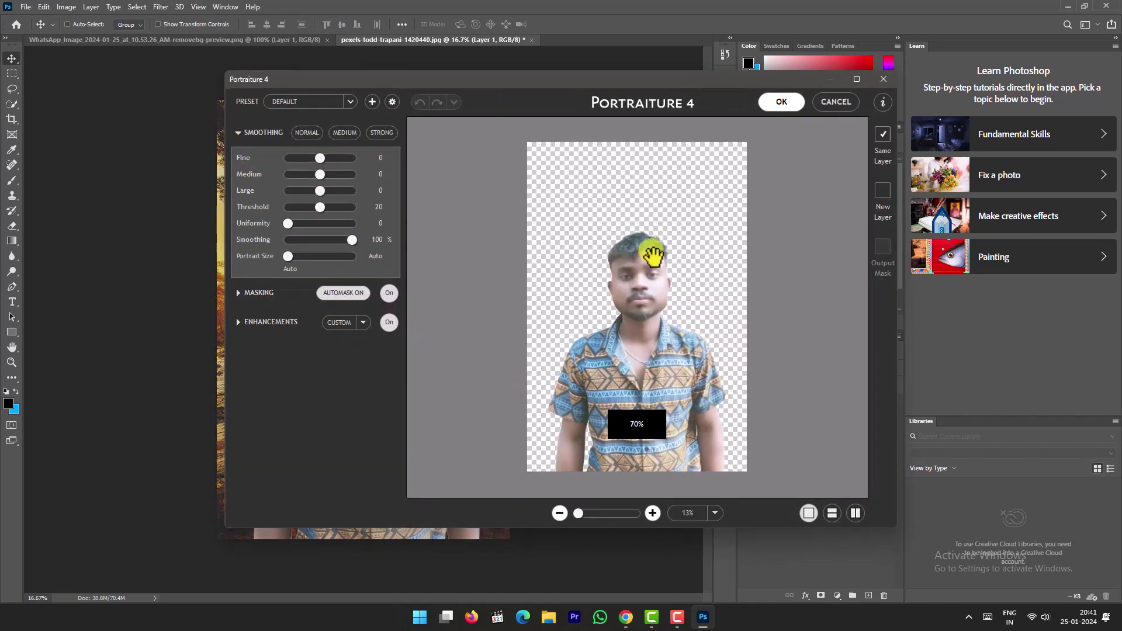
- Zoom the preview to 25%, show before/after side by side, and turn Automask off
click(653, 513)
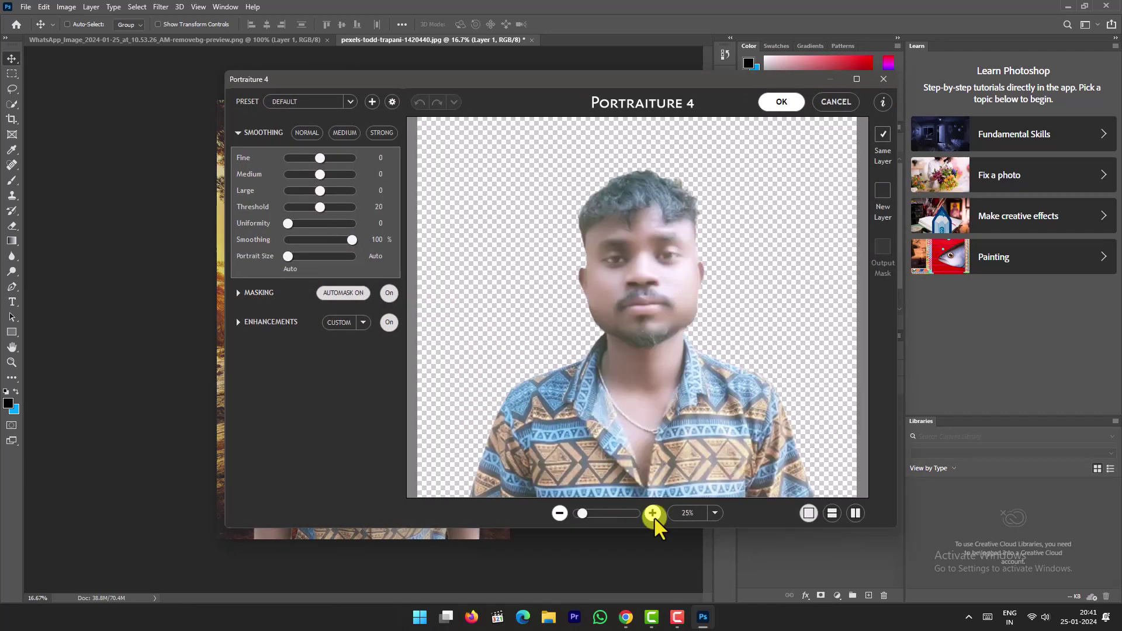
click(854, 513)
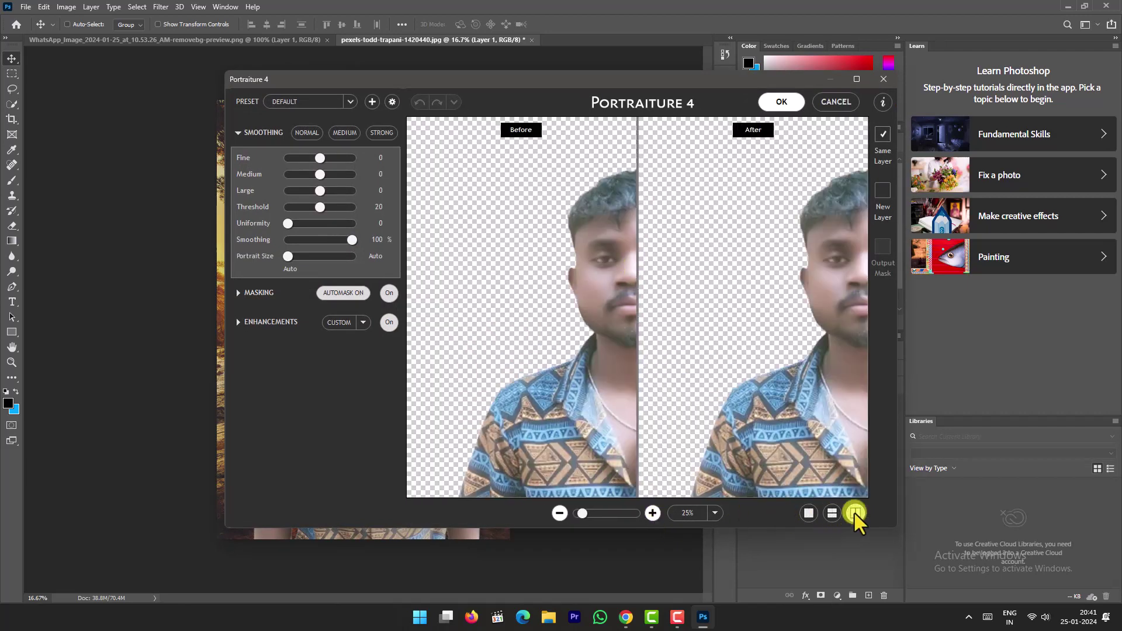
drag(760, 369, 700, 302)
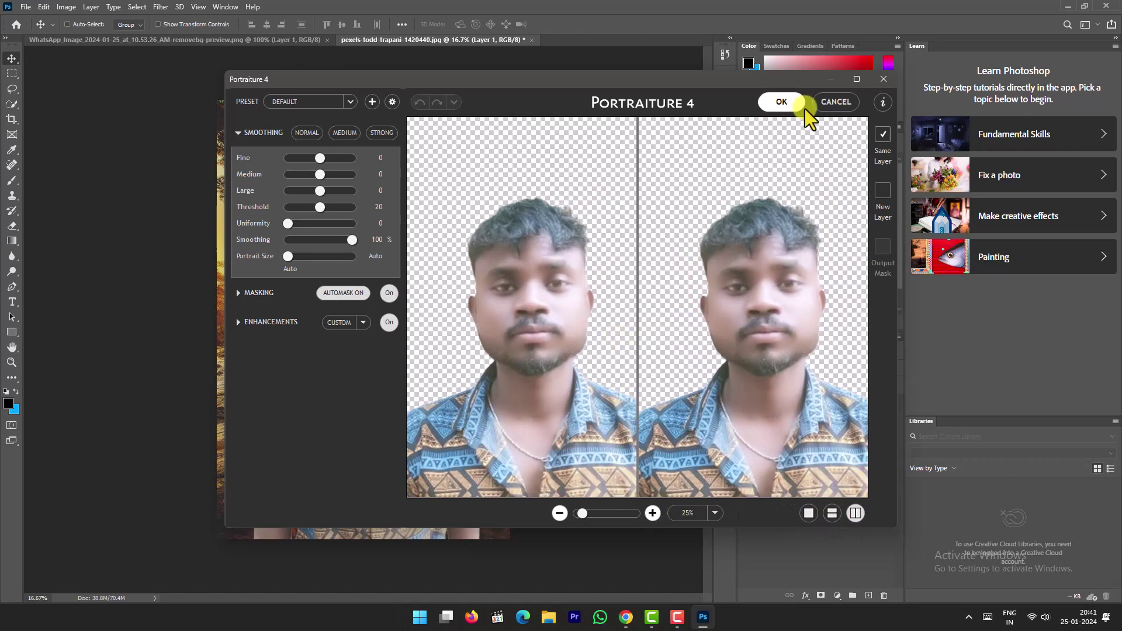
click(790, 65)
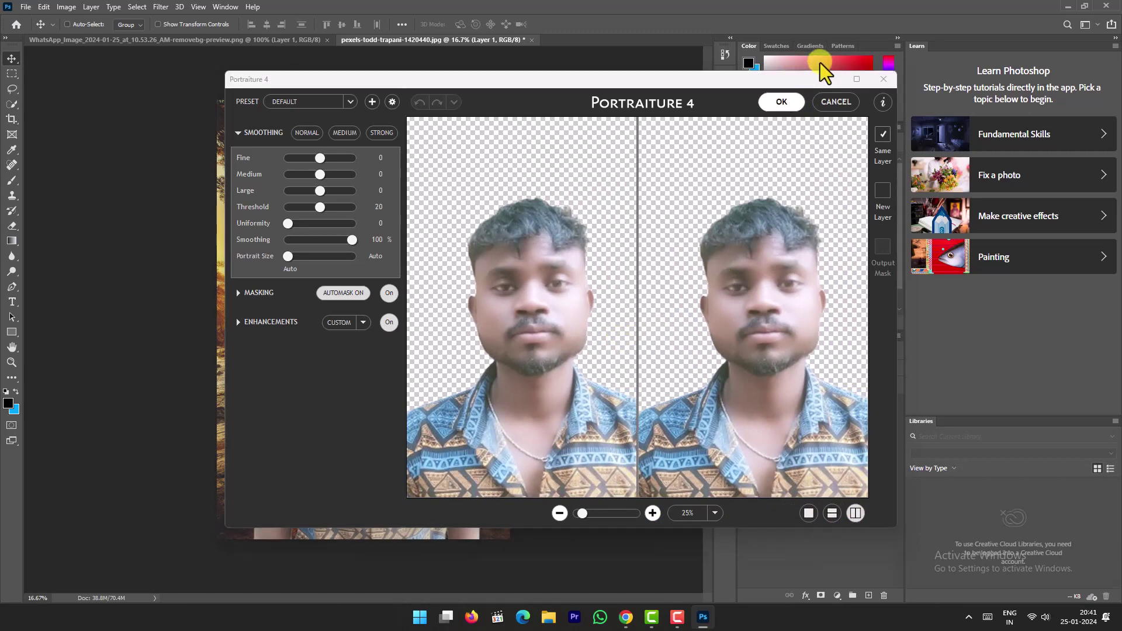
click(300, 103)
click(335, 293)
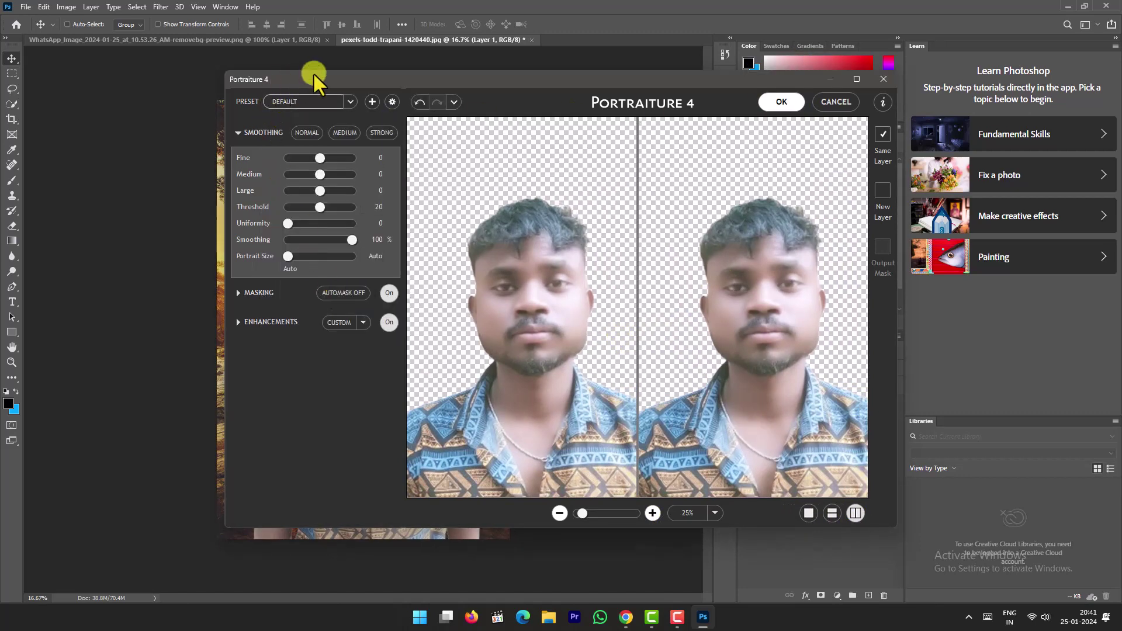
click(294, 101)
- Preview the Enhance: Low Key preset, then apply Smoothing: Normal to the portrait
click(323, 347)
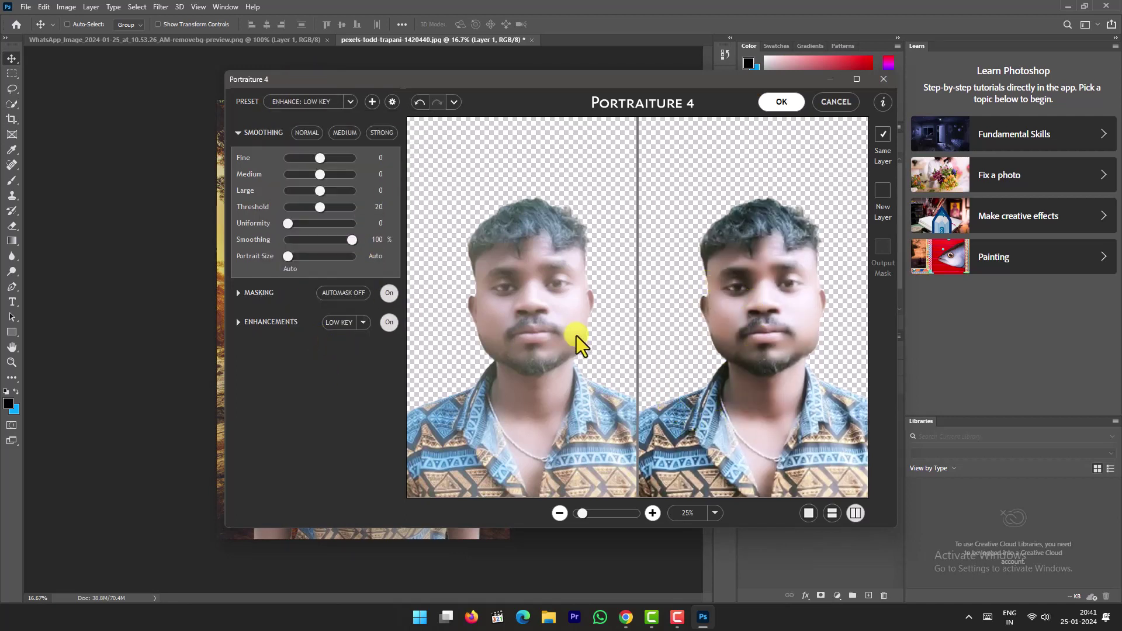
click(303, 103)
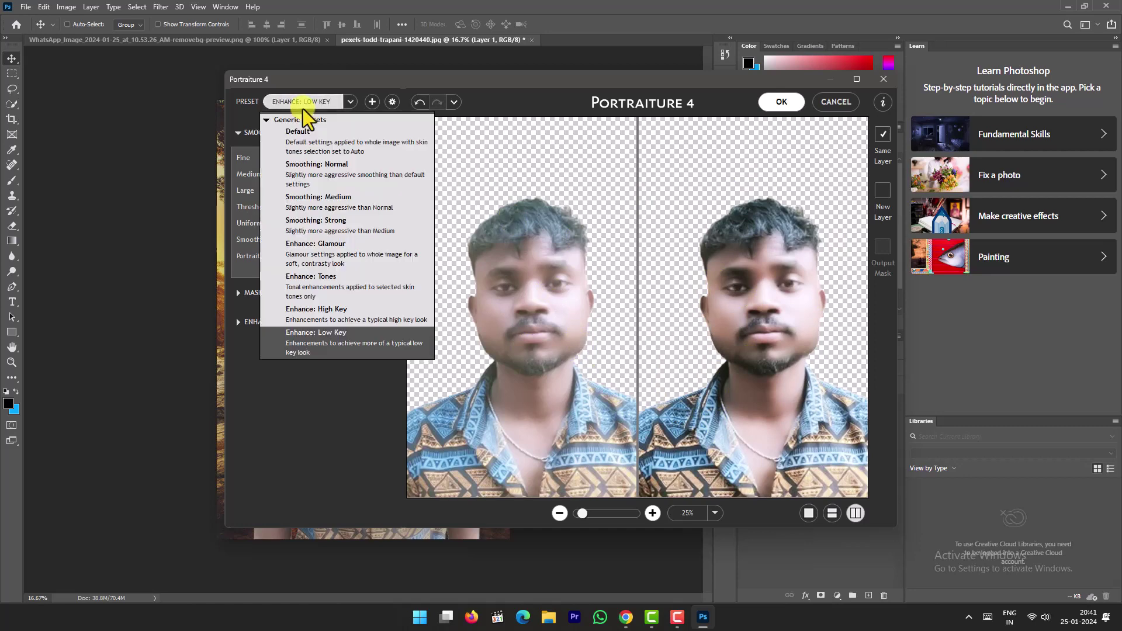
click(306, 160)
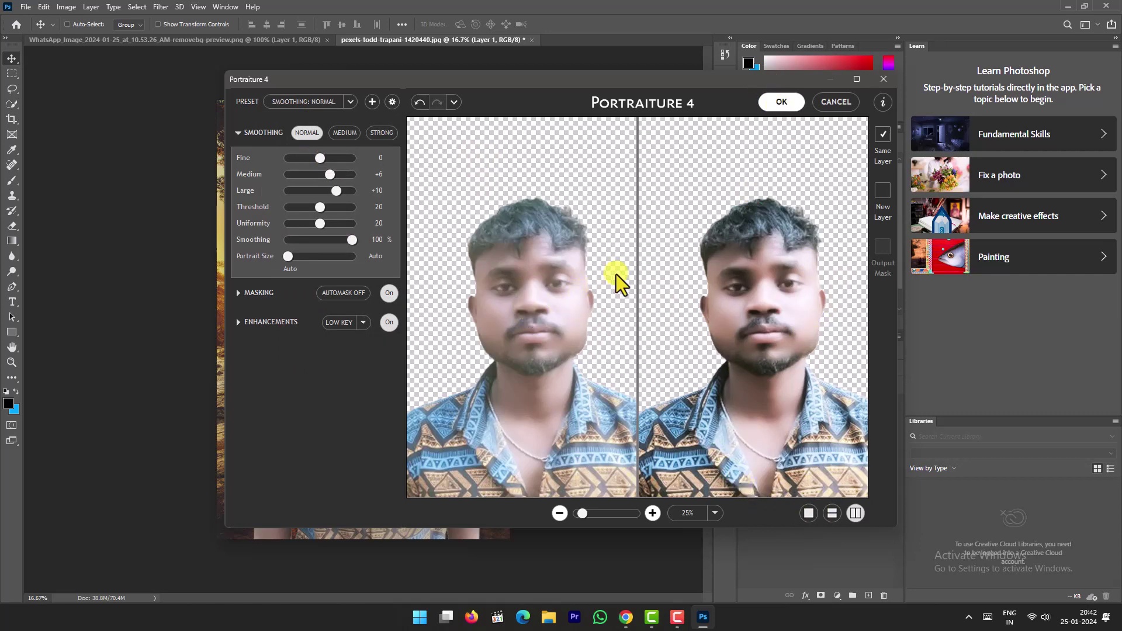
click(782, 102)
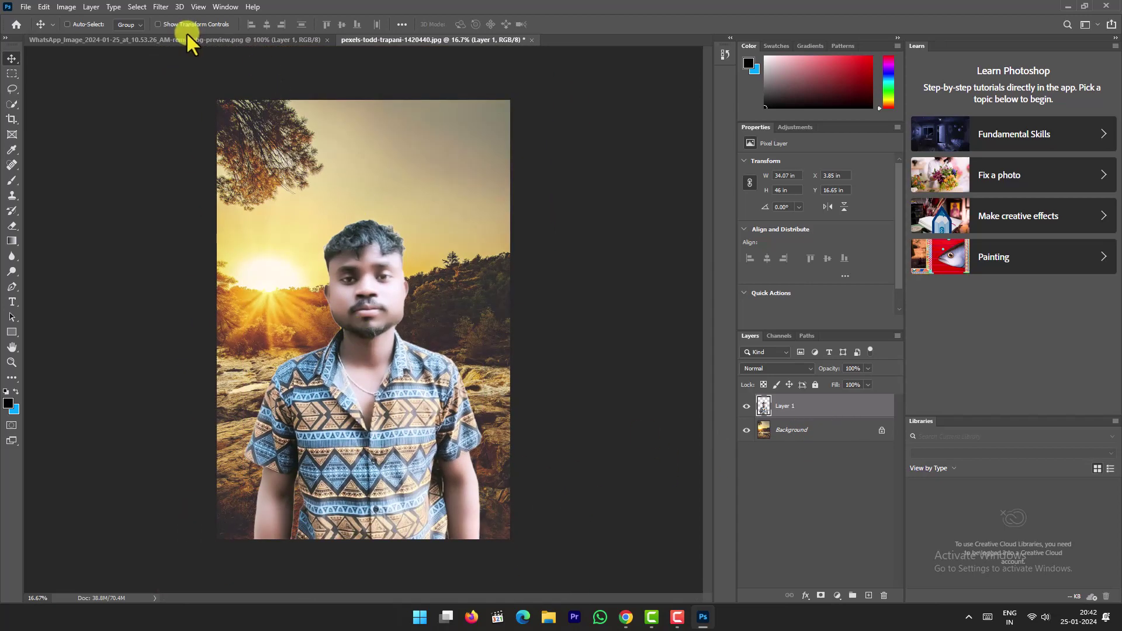
- Float the removebg cutout document as its own window, placed right of the sunset composite
click(182, 38)
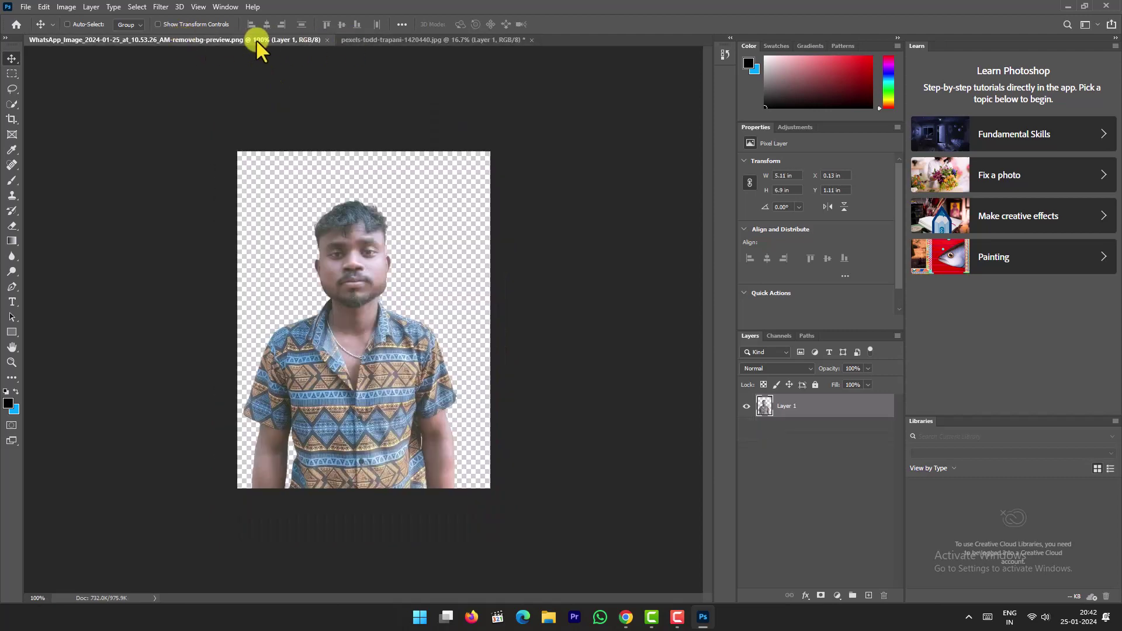
mouse_move(256, 39)
mouse_down()
mouse_move(658, 159)
mouse_move(495, 137)
mouse_move(601, 159)
mouse_up()
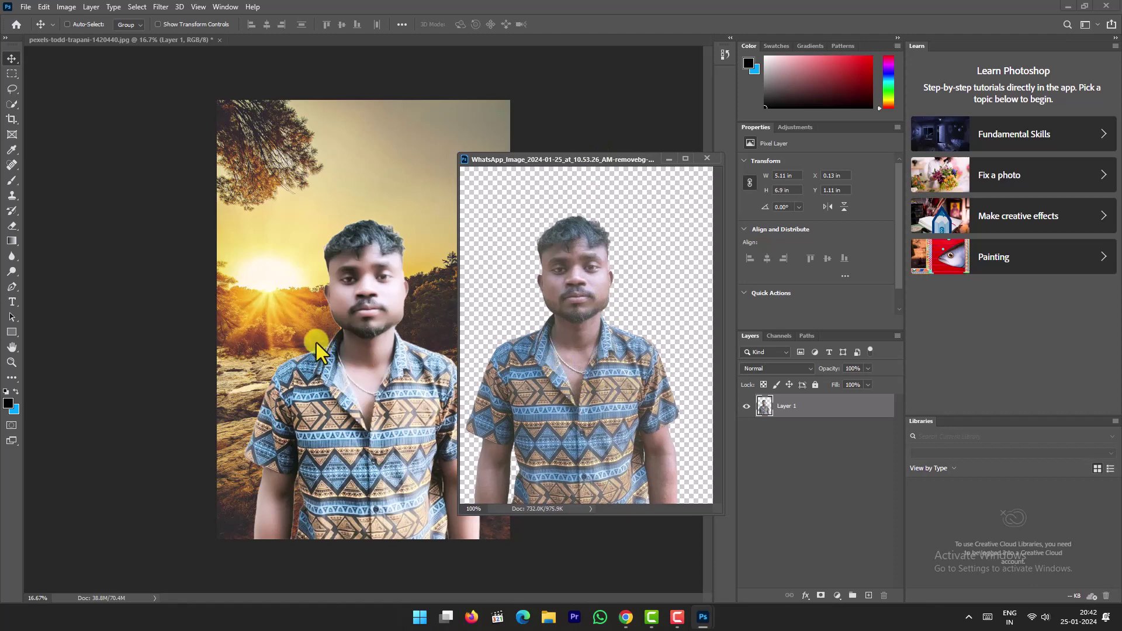
mouse_move(548, 165)
mouse_down()
mouse_move(696, 163)
mouse_move(600, 175)
mouse_up()
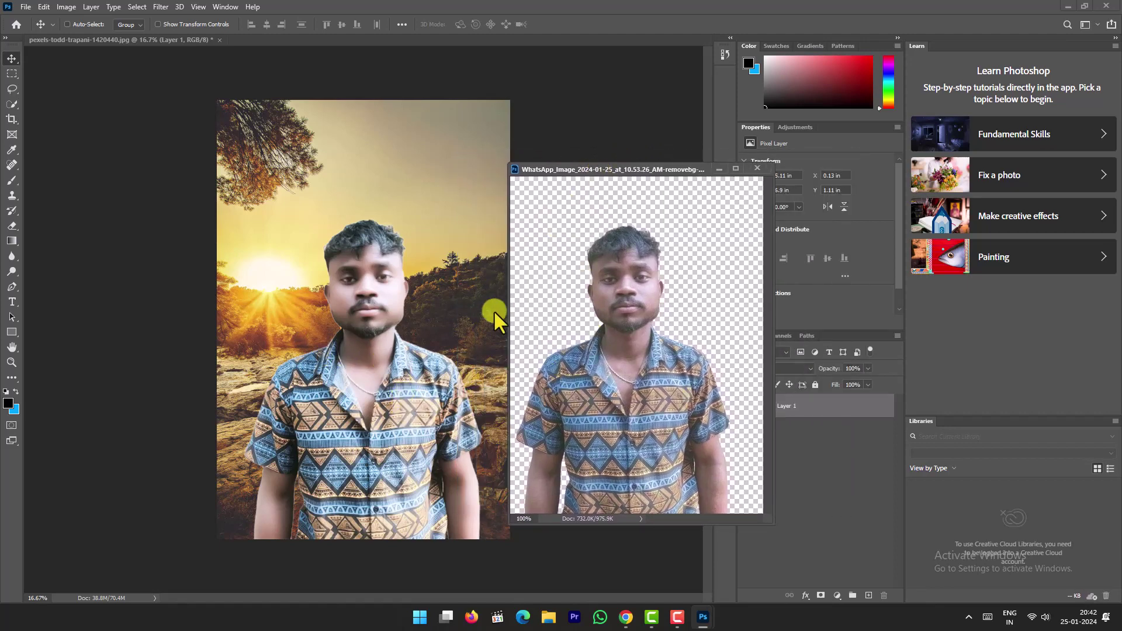